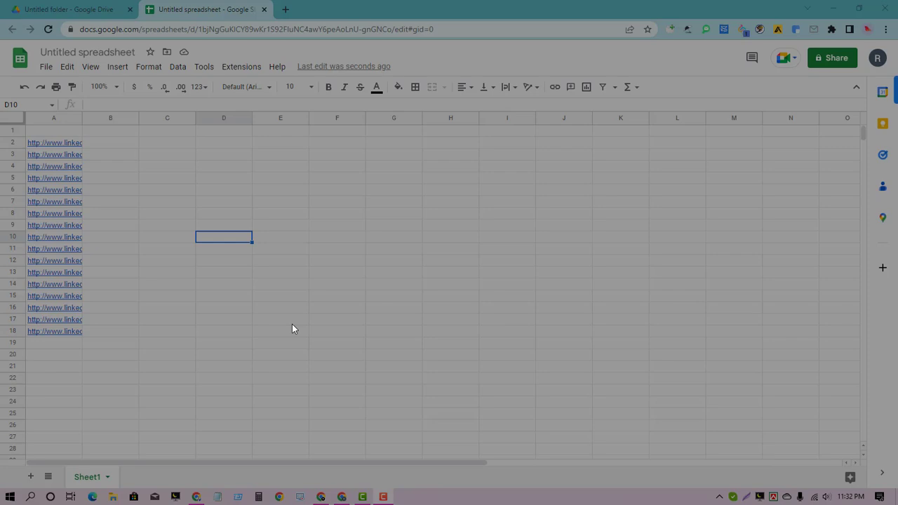
{"action": "left_click", "coordinate": [51, 153]}
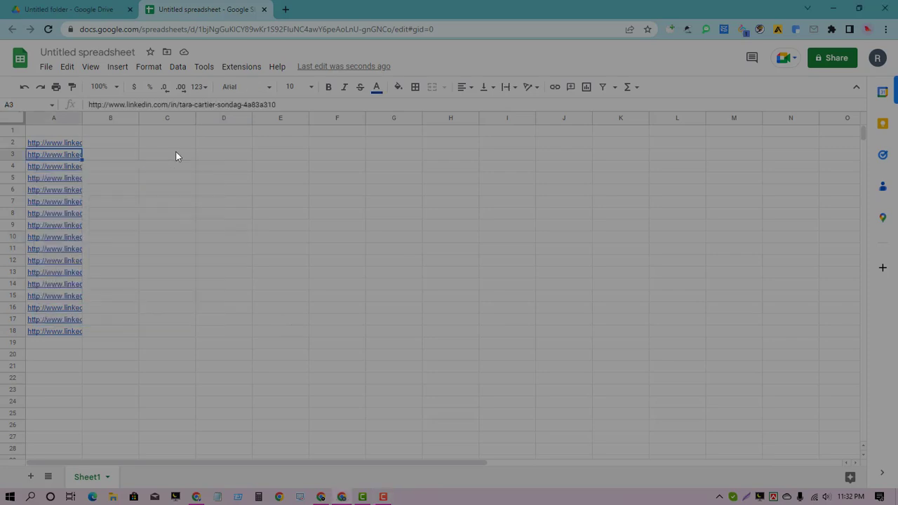
{"action": "mouse_move", "coordinate": [58, 145]}
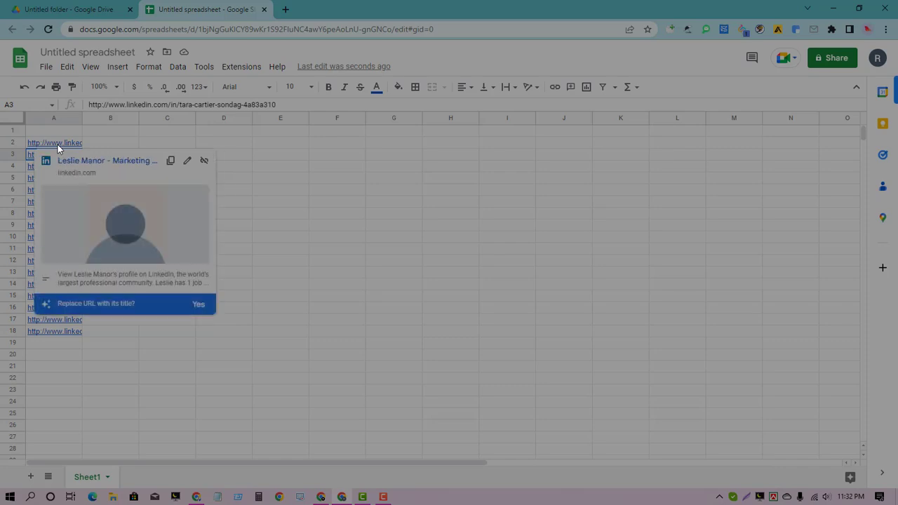
{"action": "left_click", "coordinate": [267, 165]}
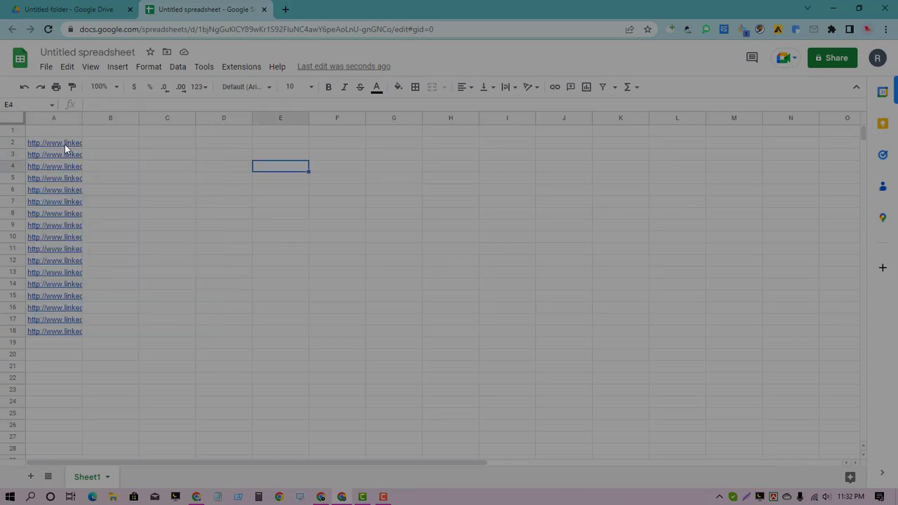
{"action": "left_click_drag", "start_coordinate": [64, 144], "coordinate": [62, 251]}
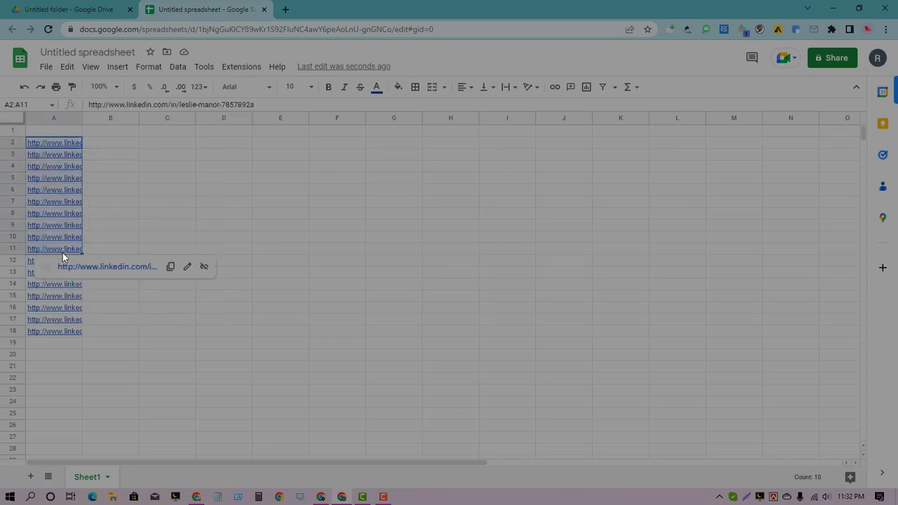
{"action": "left_click", "coordinate": [134, 214]}
{"action": "mouse_move", "coordinate": [54, 148]}
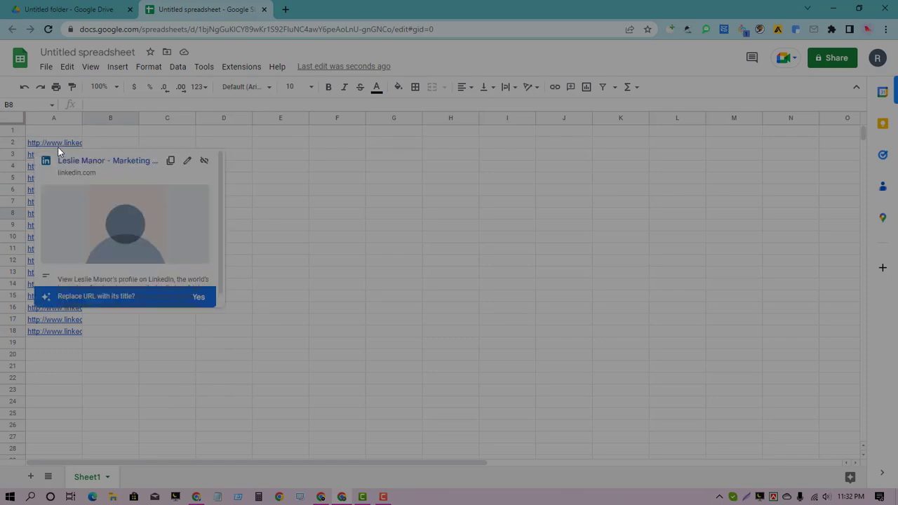
{"action": "left_click", "coordinate": [63, 143]}
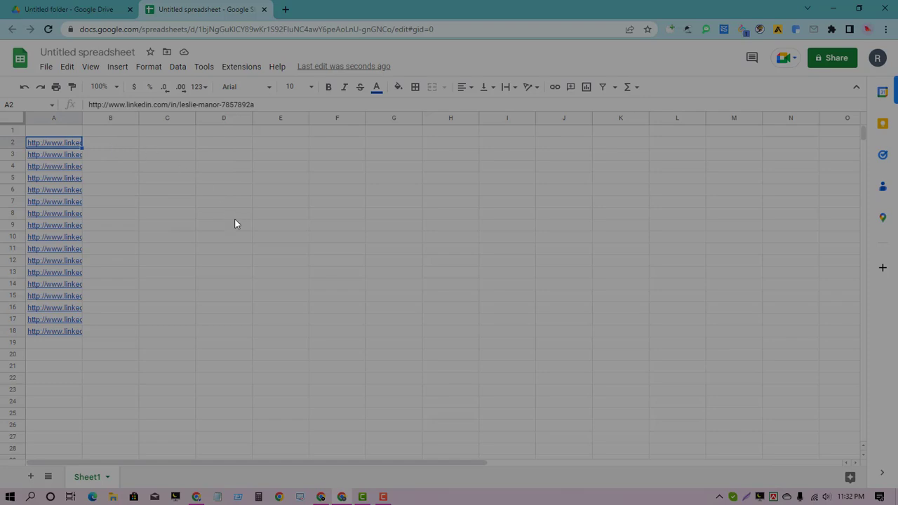
{"action": "left_click", "coordinate": [670, 30]}
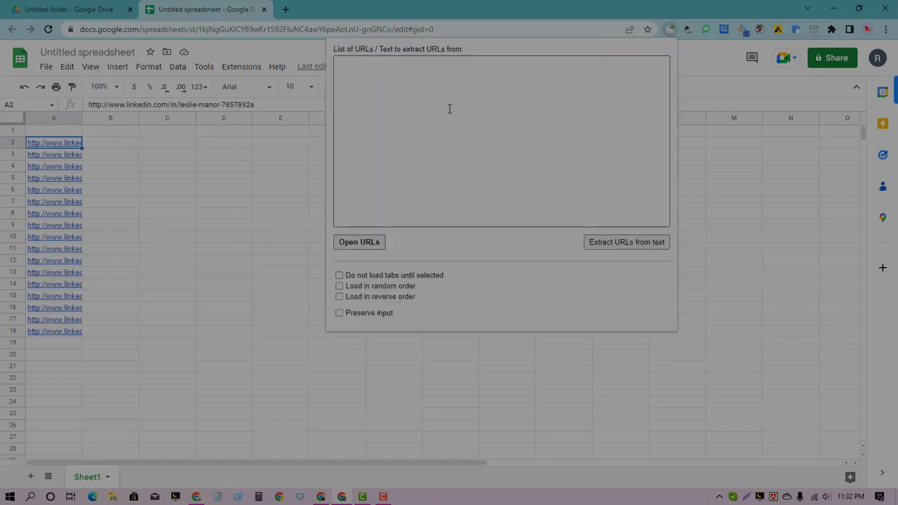
{"action": "left_click", "coordinate": [206, 192]}
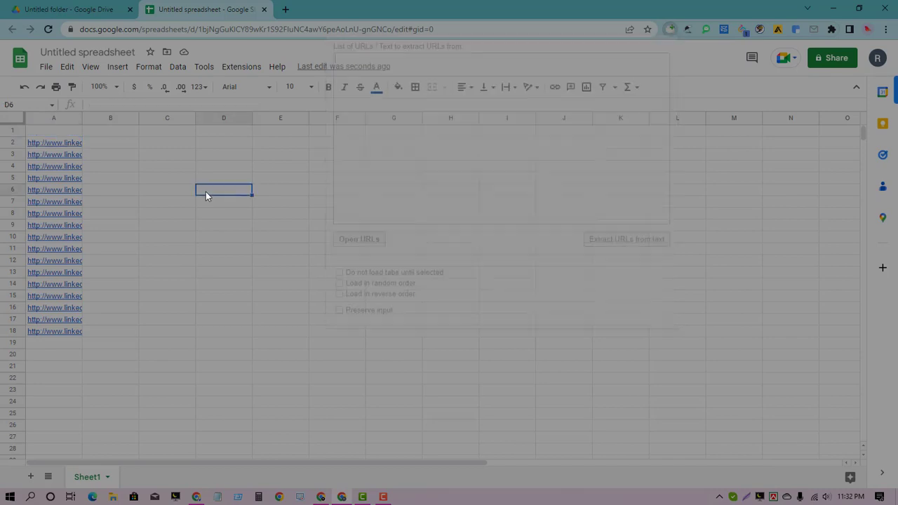
Copy the LinkedIn links in A2:A10 and fill those cells with light orange
{"action": "left_click_drag", "start_coordinate": [72, 153], "coordinate": [56, 143]}
{"action": "left_click_drag", "start_coordinate": [61, 189], "coordinate": [61, 239]}
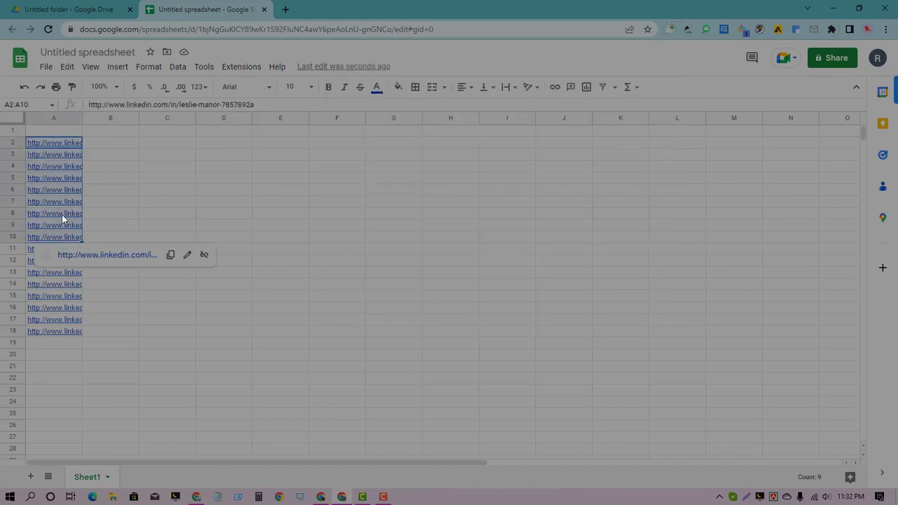
{"action": "right_click", "coordinate": [62, 215]}
{"action": "left_click", "coordinate": [93, 186]}
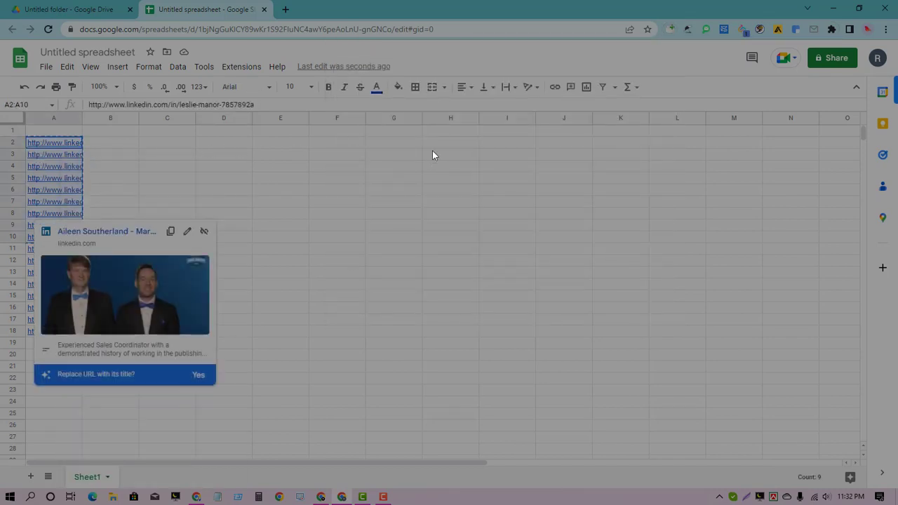
{"action": "left_click", "coordinate": [398, 86]}
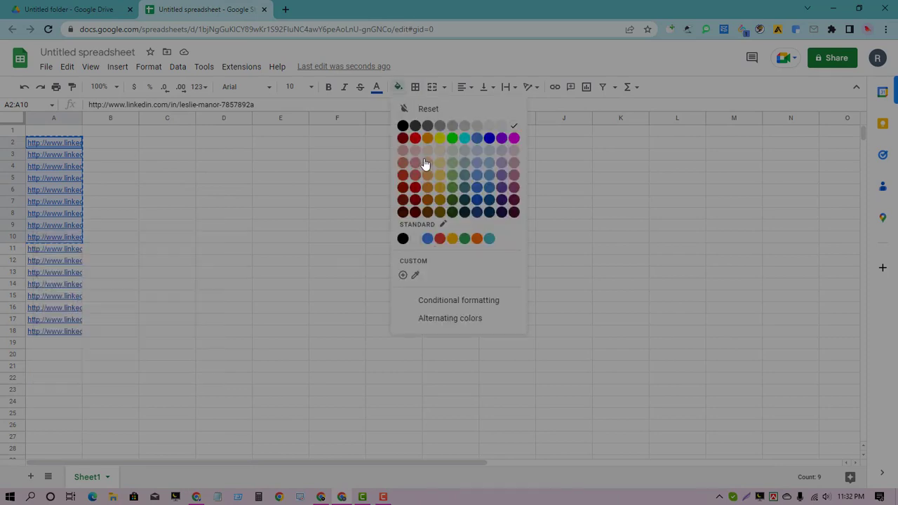
{"action": "left_click", "coordinate": [426, 163]}
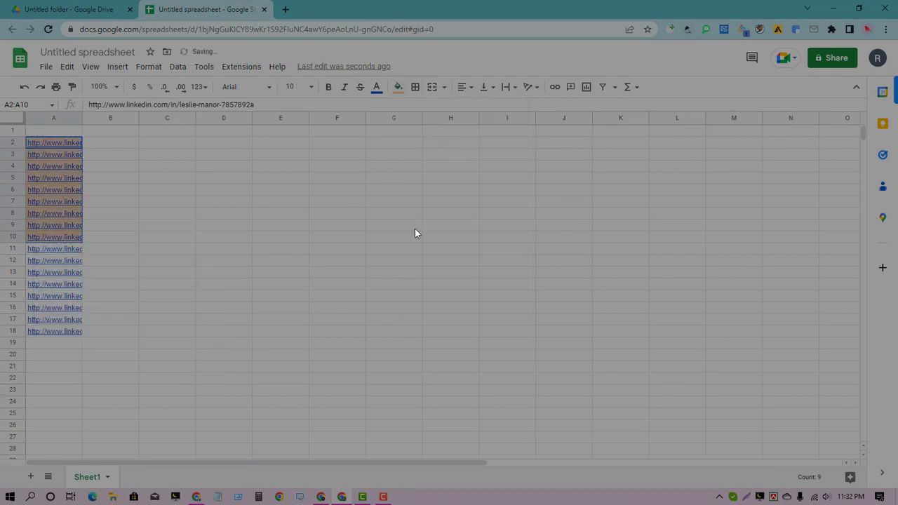
Paste the copied links into the URL-opening extension and open them all in new tabs
{"action": "left_click", "coordinate": [671, 29]}
{"action": "right_click", "coordinate": [383, 116]}
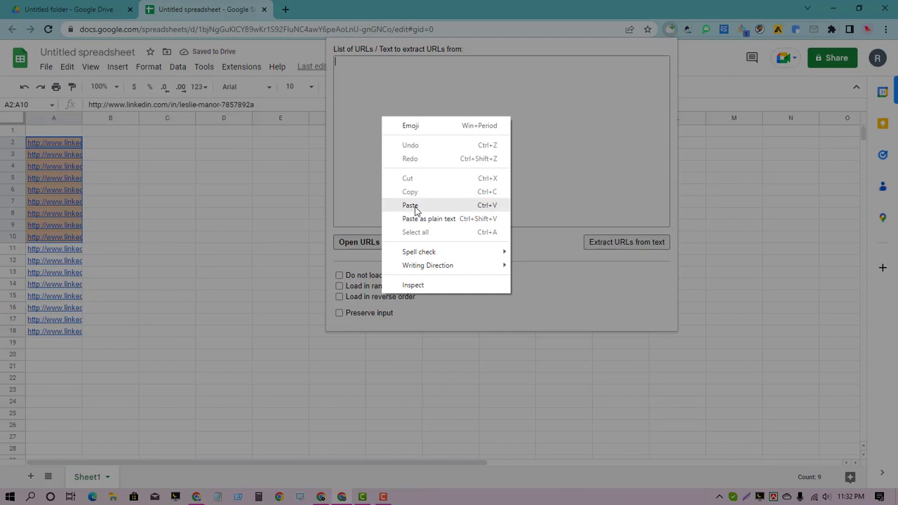
{"action": "left_click", "coordinate": [411, 205]}
{"action": "left_click", "coordinate": [359, 242]}
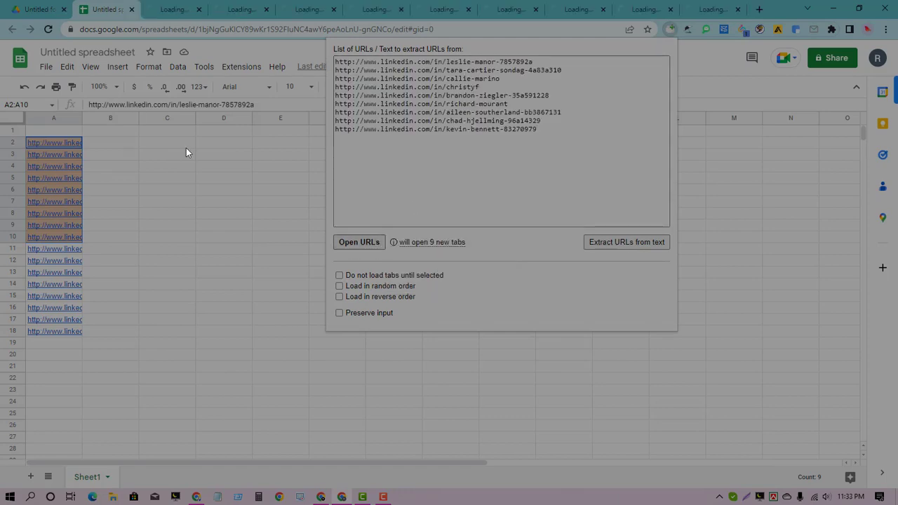
{"action": "left_click", "coordinate": [226, 180]}
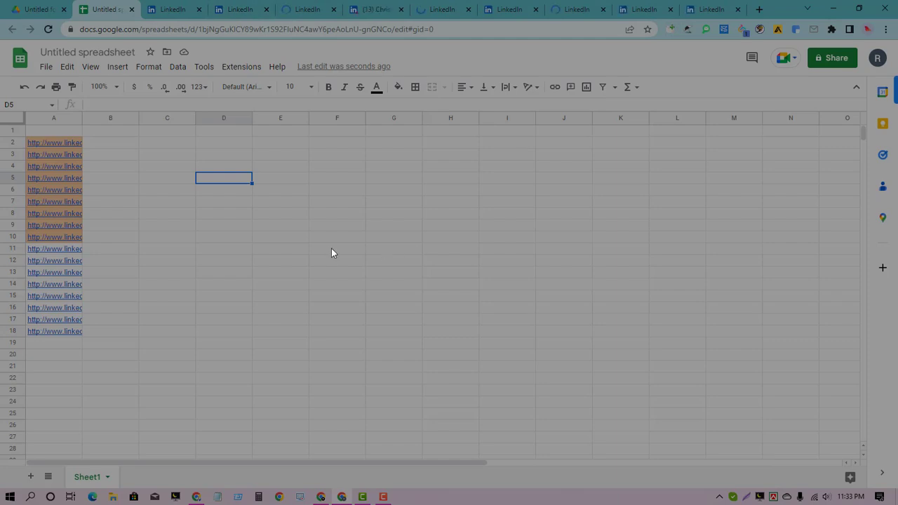
Review the first two opened LinkedIn profiles and the first profile's page address, returning to the spreadsheet
{"action": "left_click", "coordinate": [170, 9]}
{"action": "left_click", "coordinate": [239, 7]}
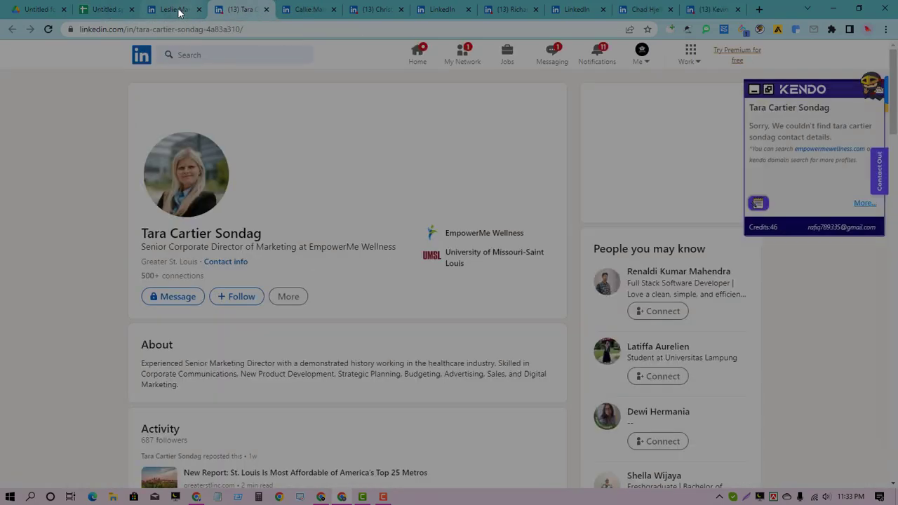
{"action": "key", "text": "ctrl+shift+Tab"}
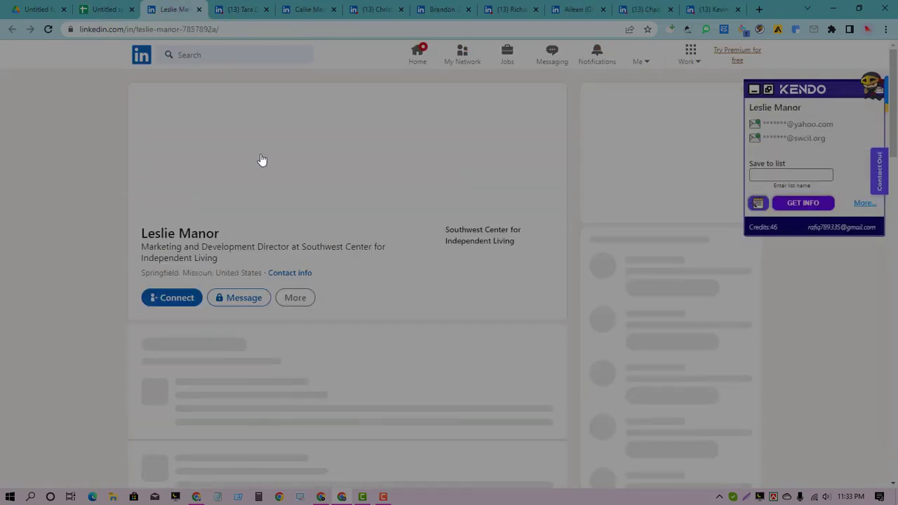
{"action": "left_click", "coordinate": [99, 10]}
{"action": "left_click", "coordinate": [126, 145]}
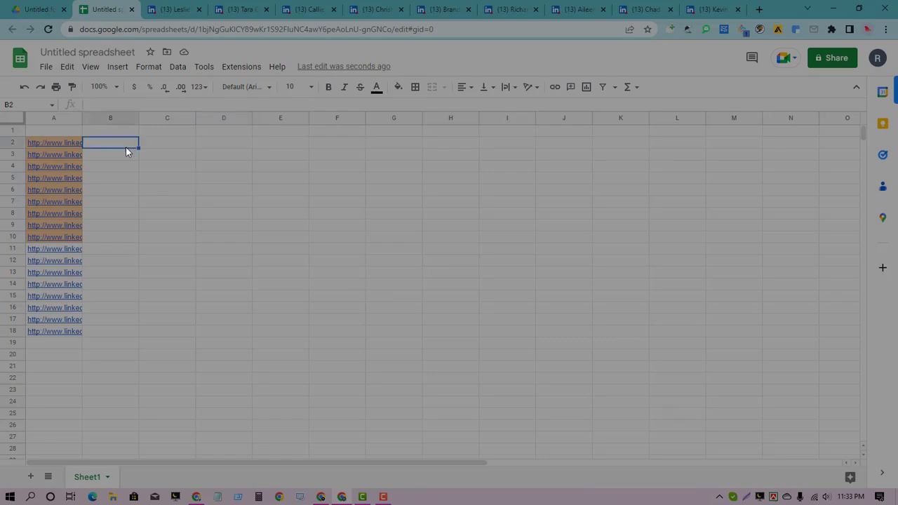
{"action": "left_click", "coordinate": [116, 155]}
{"action": "left_click", "coordinate": [167, 13]}
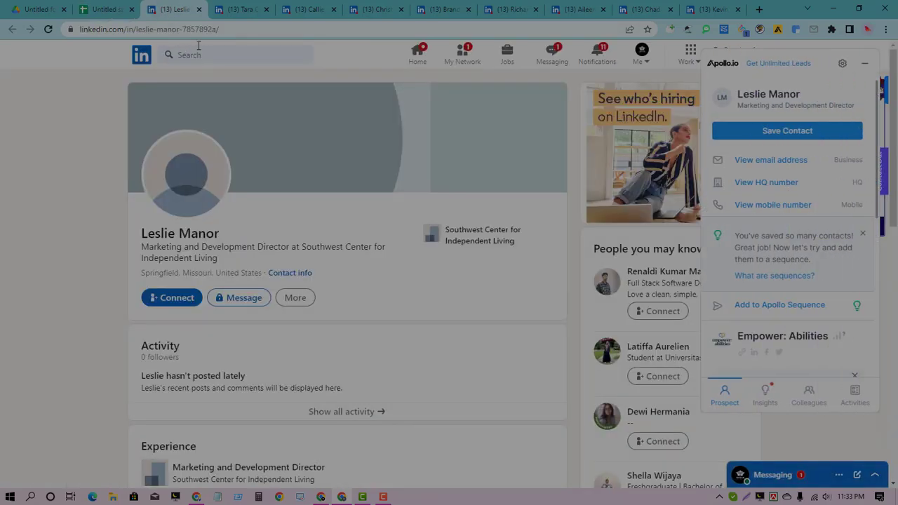
{"action": "left_click", "coordinate": [208, 33]}
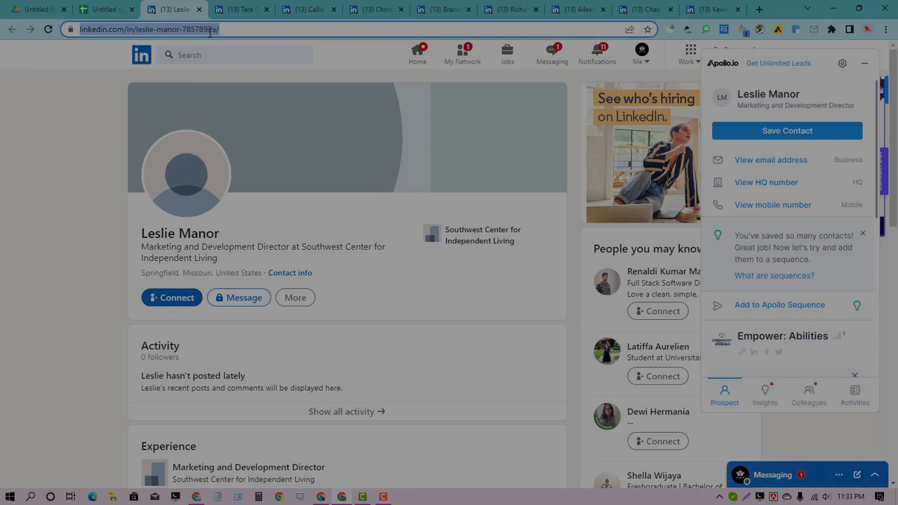
{"action": "left_click", "coordinate": [105, 12]}
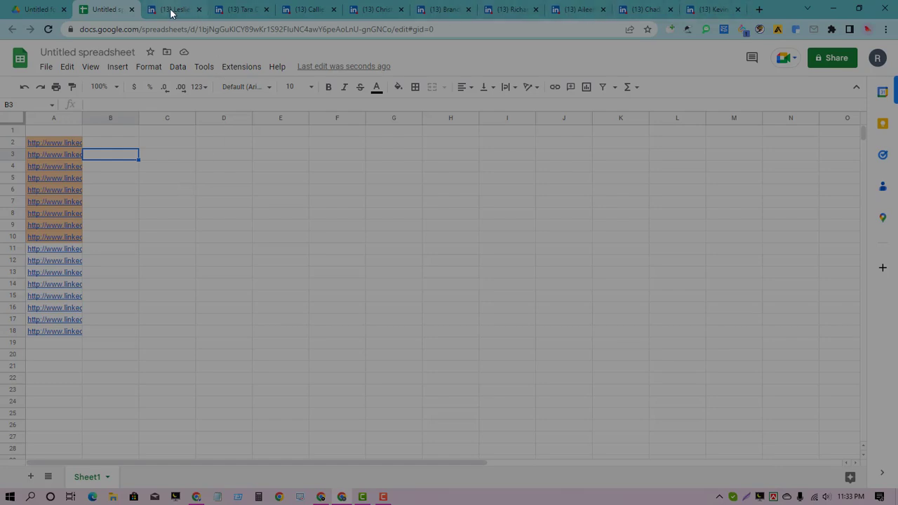
Close the Google Drive tab and copy the URLs of all open tabs with the URL-copying extension
{"action": "left_click", "coordinate": [64, 9]}
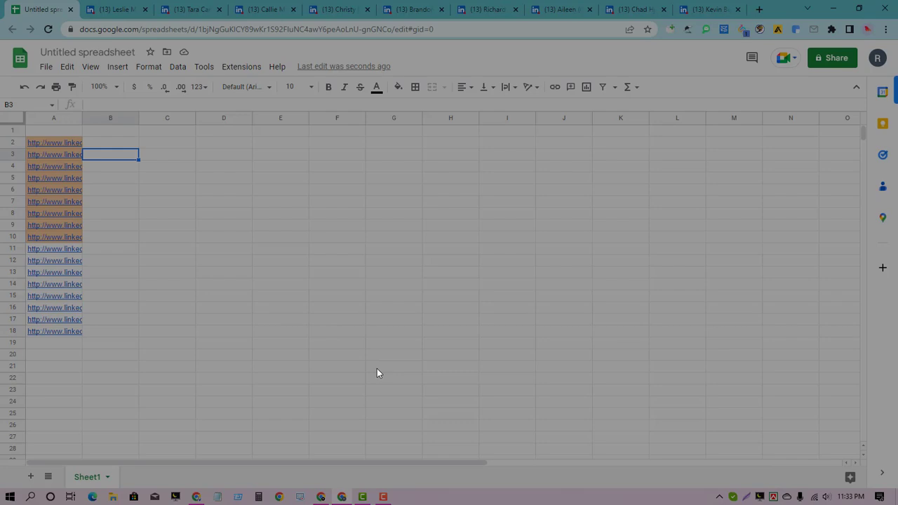
{"action": "left_click", "coordinate": [687, 29]}
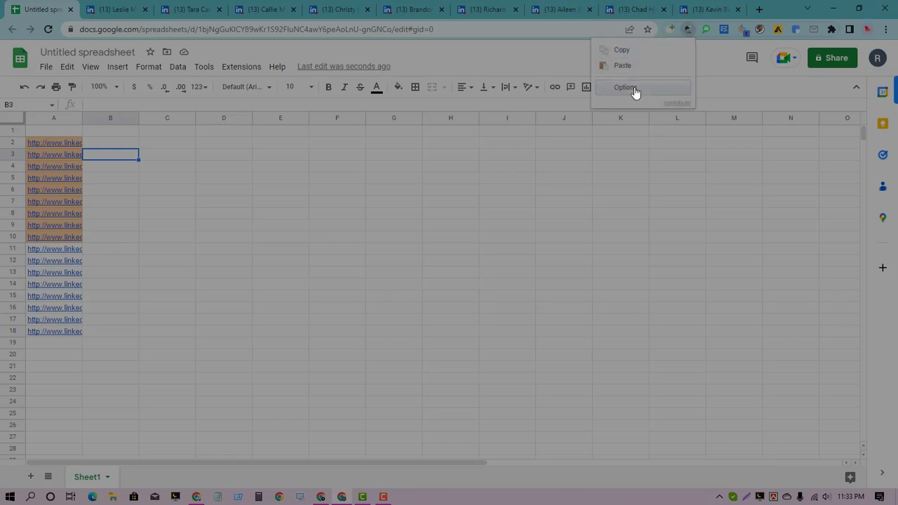
{"action": "left_click", "coordinate": [618, 53]}
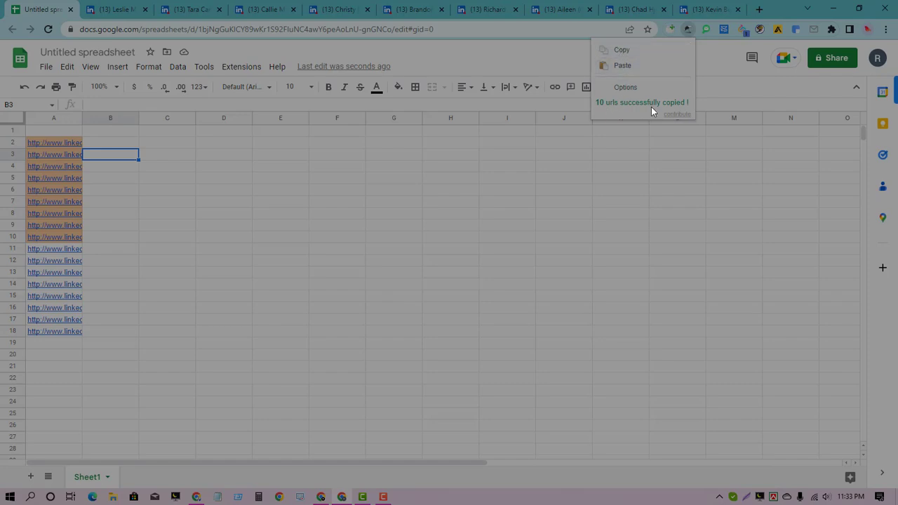
{"action": "left_click", "coordinate": [36, 8]}
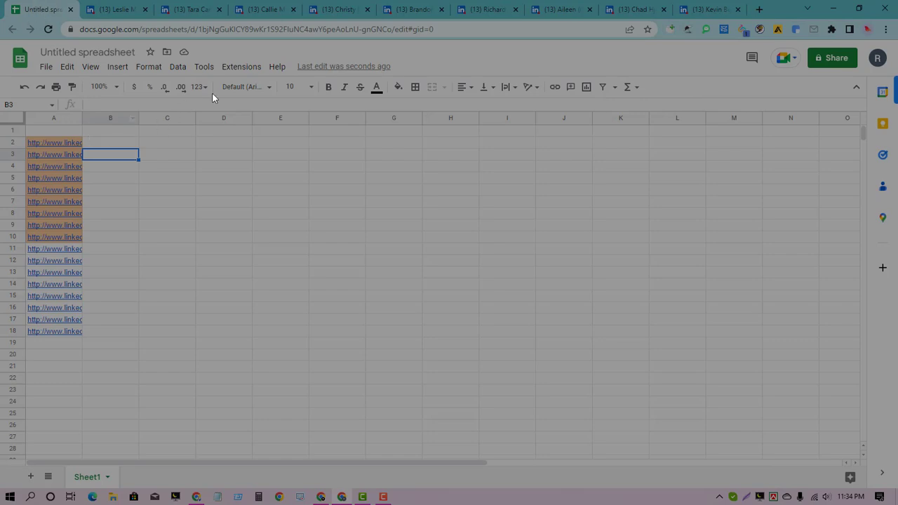
{"action": "left_click", "coordinate": [689, 29]}
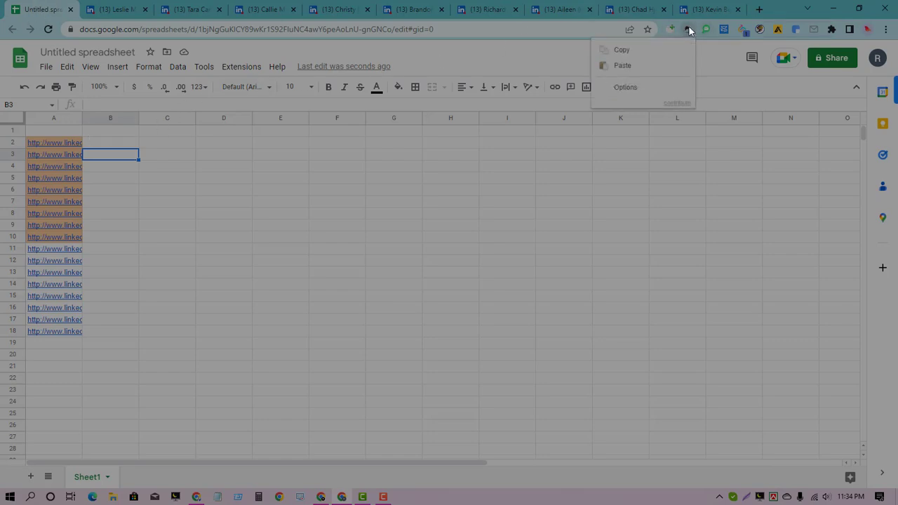
{"action": "left_click", "coordinate": [629, 52]}
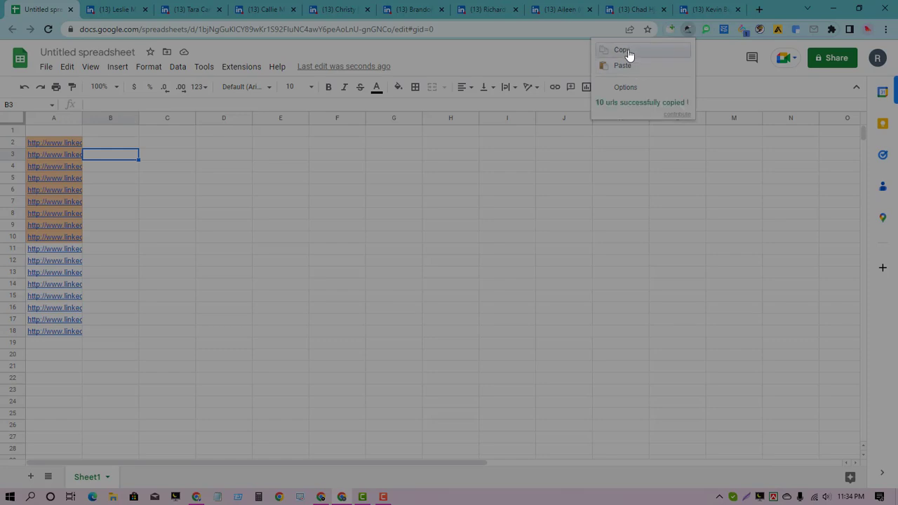
Paste the copied tab URLs into column B starting at cell B1 and check the pasted LinkedIn links in B2:B10
{"action": "left_click", "coordinate": [116, 131]}
{"action": "right_click", "coordinate": [116, 131]}
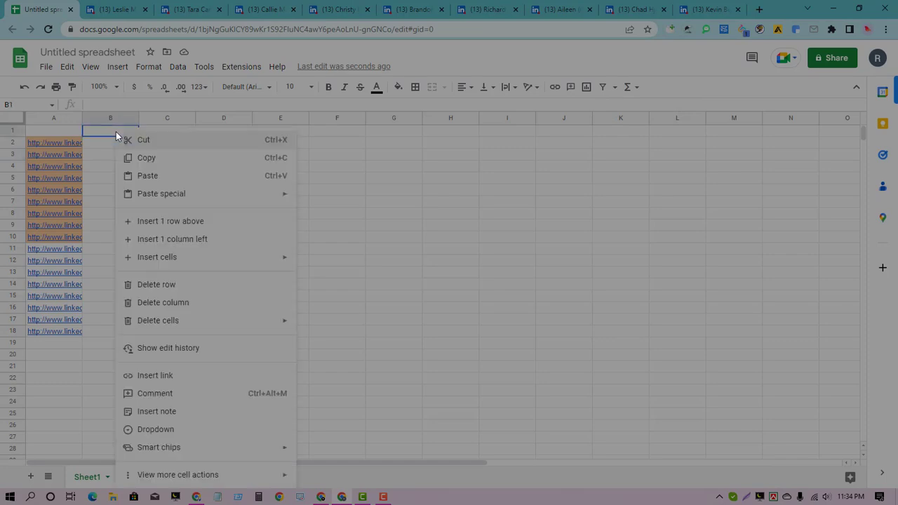
{"action": "left_click", "coordinate": [153, 176]}
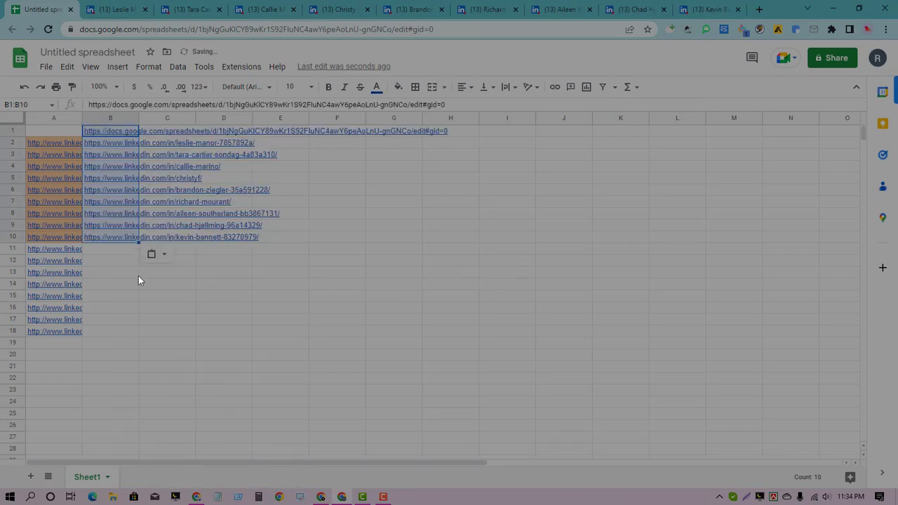
{"action": "left_click", "coordinate": [102, 144]}
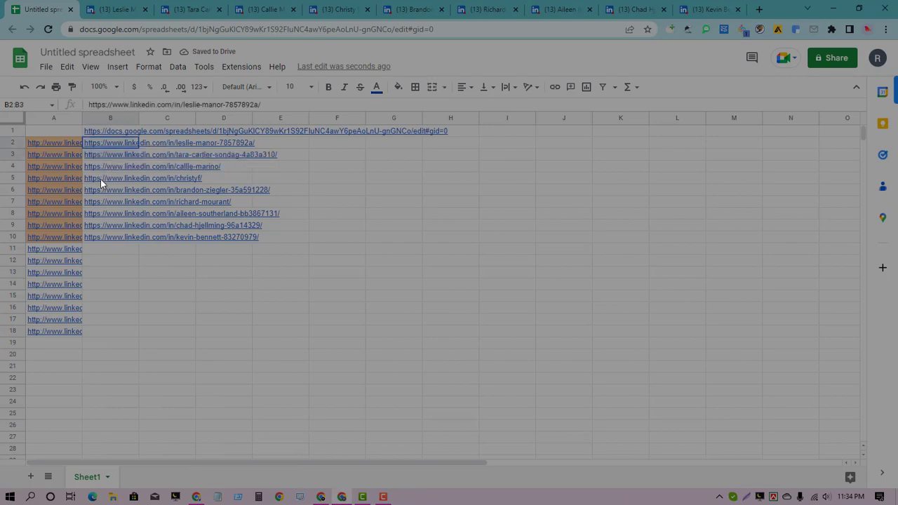
{"action": "left_click_drag", "start_coordinate": [100, 179], "coordinate": [105, 238]}
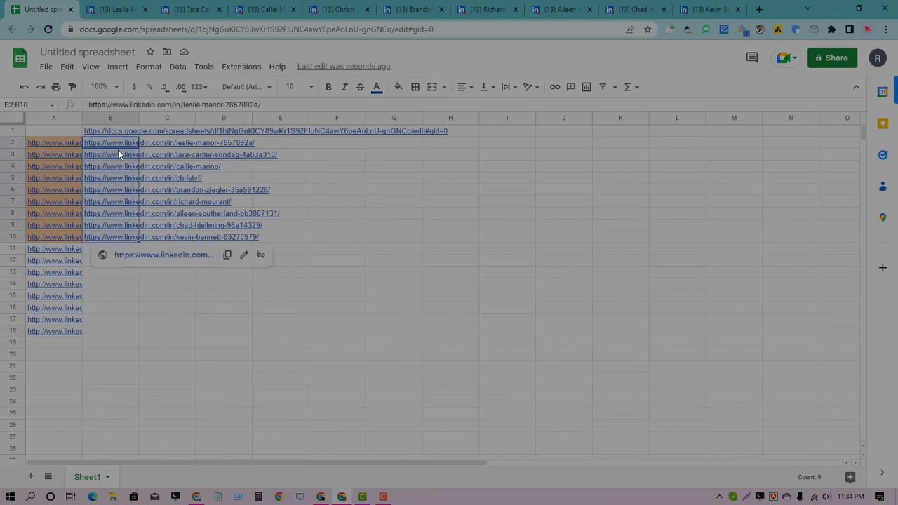
{"action": "left_click", "coordinate": [244, 308]}
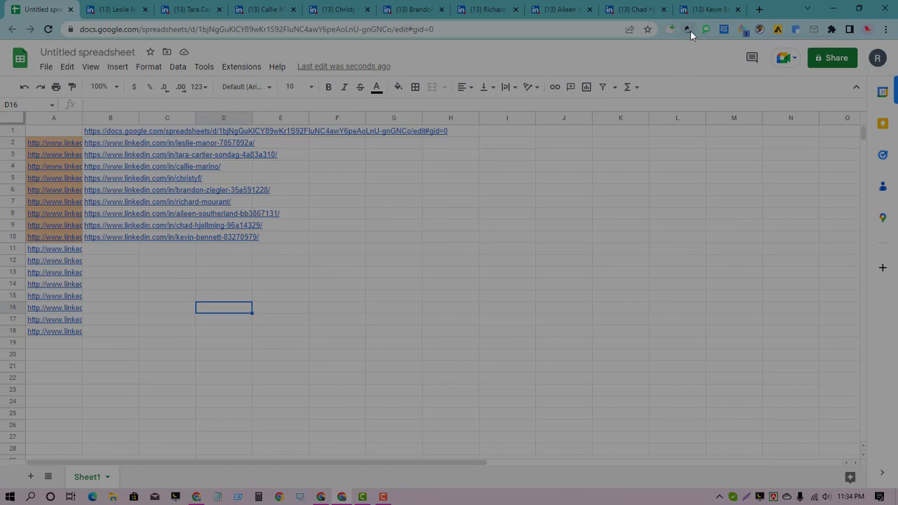
Search Google in a new tab for "all url opener google crome extention" and look through the results
{"action": "left_click", "coordinate": [760, 10]}
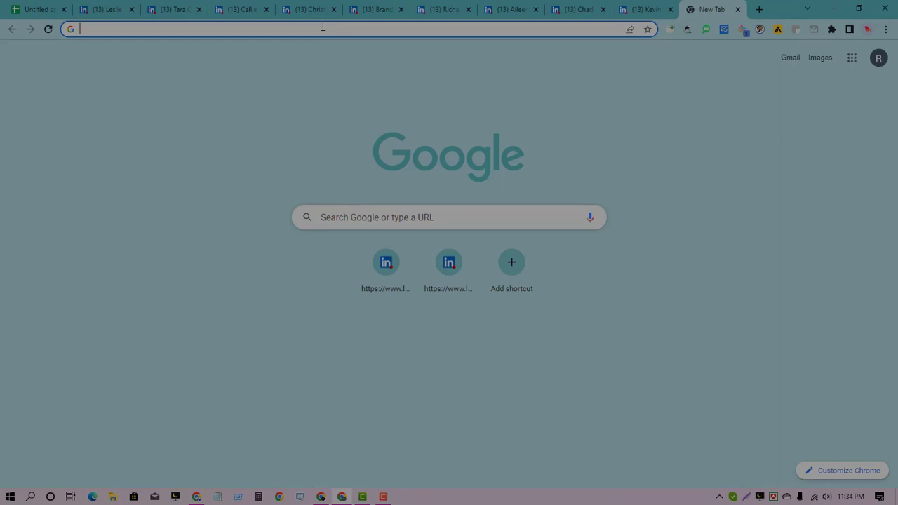
{"action": "type", "text": "all"}
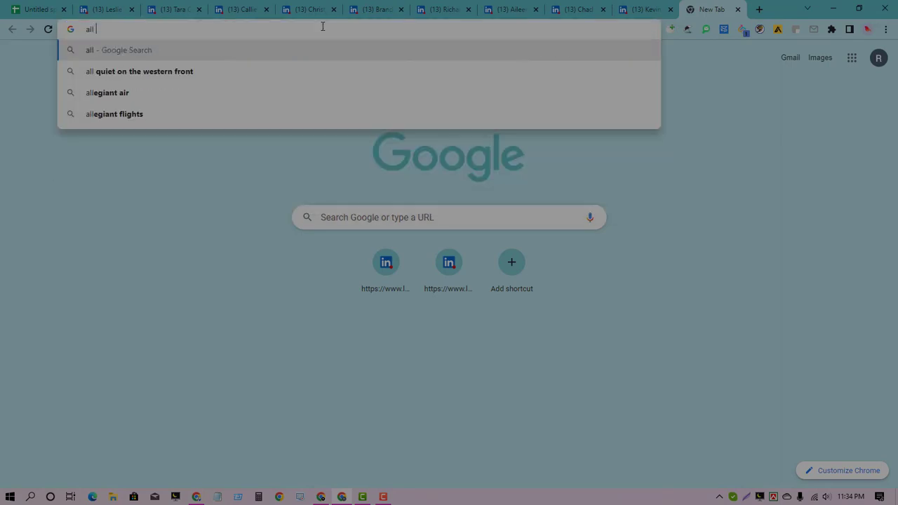
{"action": "type", "text": " url"}
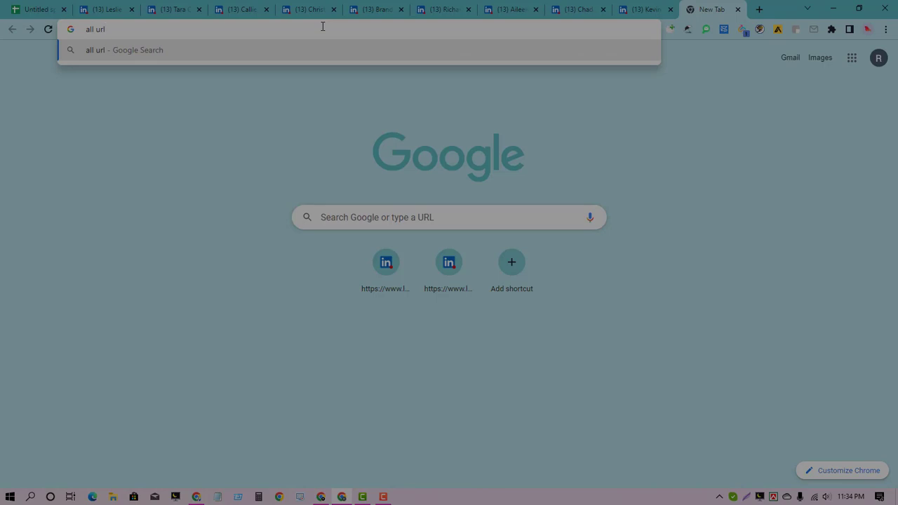
{"action": "type", "text": " opener googl"}
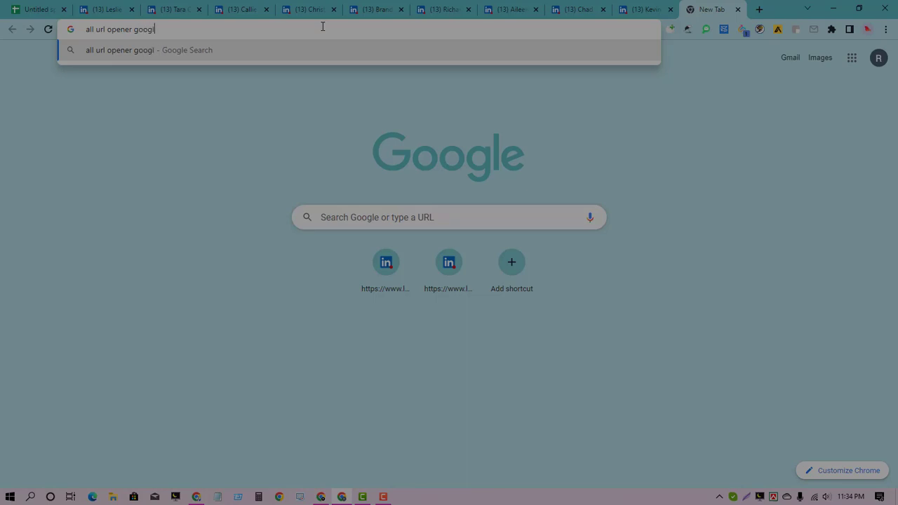
{"action": "type", "text": "e crome e"}
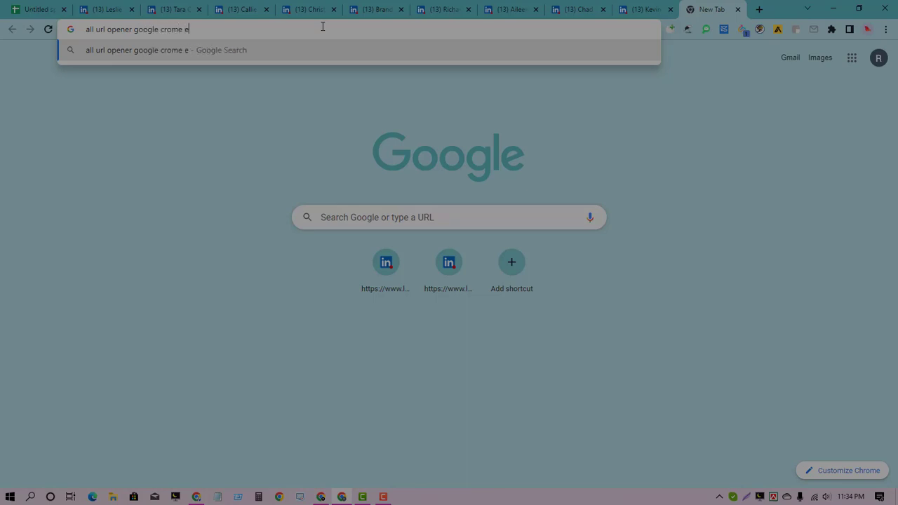
{"action": "type", "text": "xtention"}
{"action": "key", "text": "Return"}
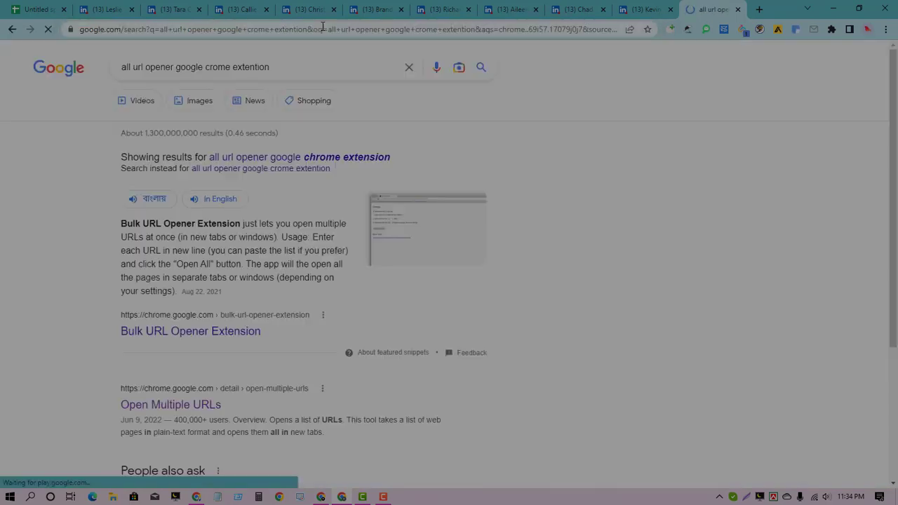
{"action": "scroll", "coordinate": [228, 246], "scroll_direction": "down", "scroll_amount": 3}
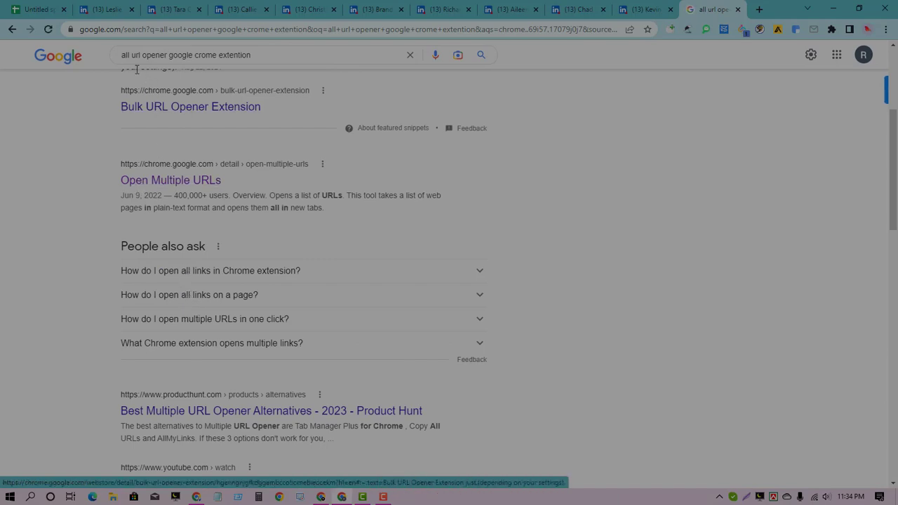
Change the Google search to "copy all url google crome extention" and look through the results
{"action": "left_click", "coordinate": [119, 55]}
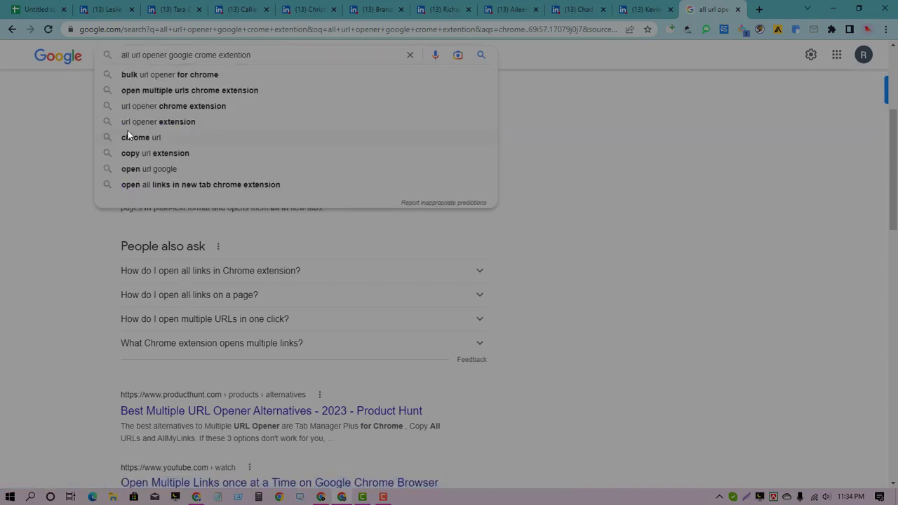
{"action": "type", "text": "copy"}
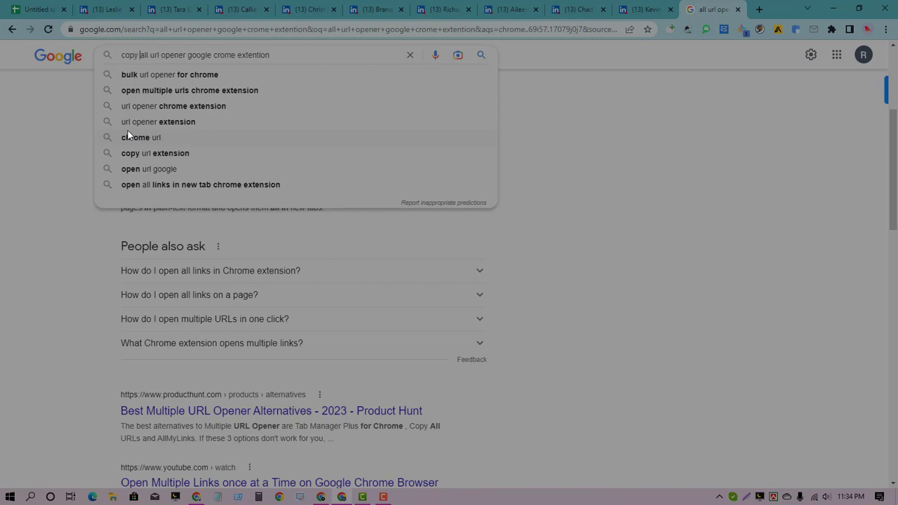
{"action": "left_click_drag", "start_coordinate": [160, 55], "coordinate": [186, 55]}
{"action": "key", "text": "BackSpace"}
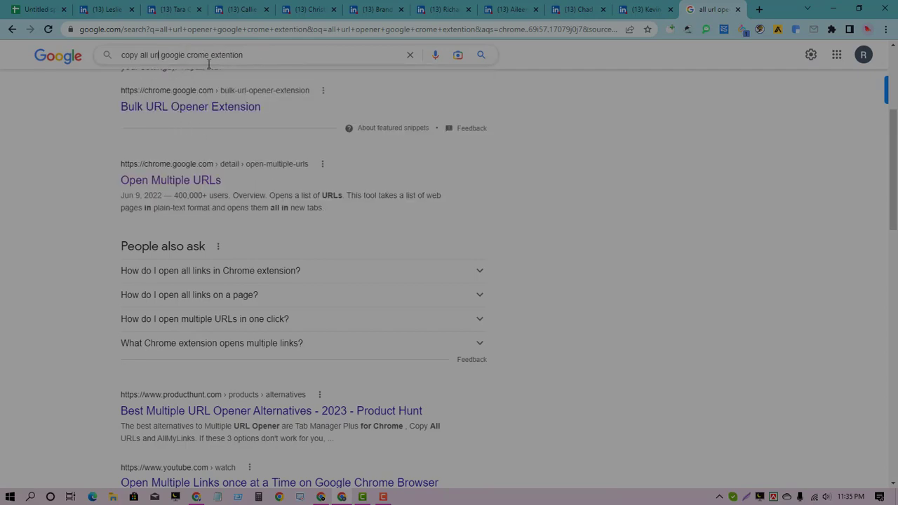
{"action": "left_click", "coordinate": [481, 56]}
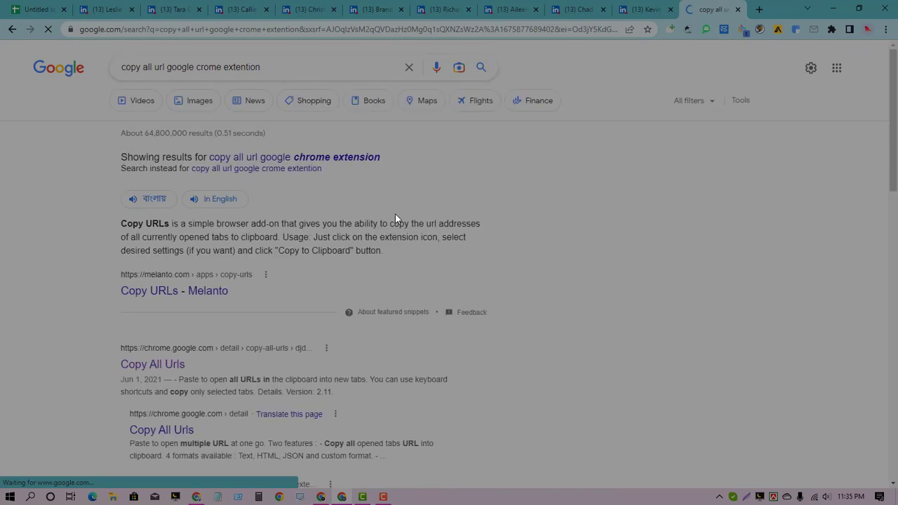
{"action": "scroll", "coordinate": [326, 267], "scroll_direction": "down", "scroll_amount": 3}
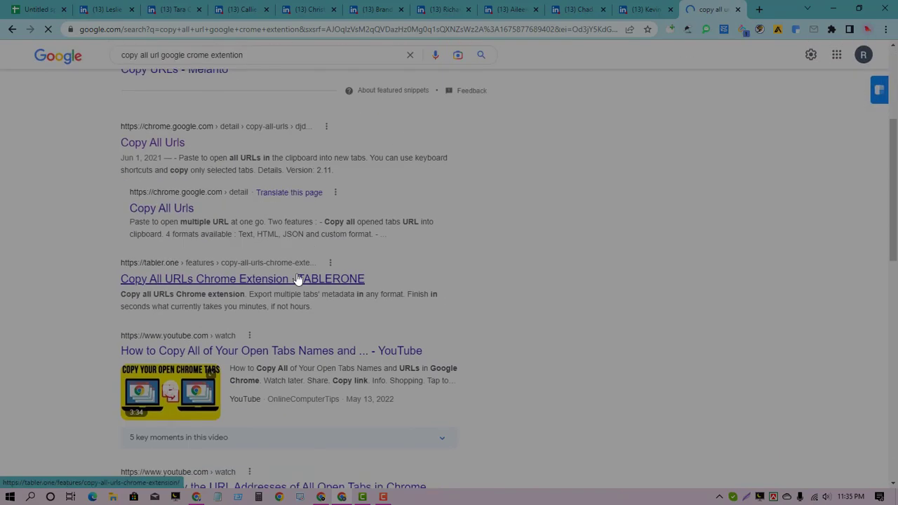
Open the Copy All Urls page in the Chrome Web Store and run the extension's Copy option on the open tabs
{"action": "left_click", "coordinate": [160, 128]}
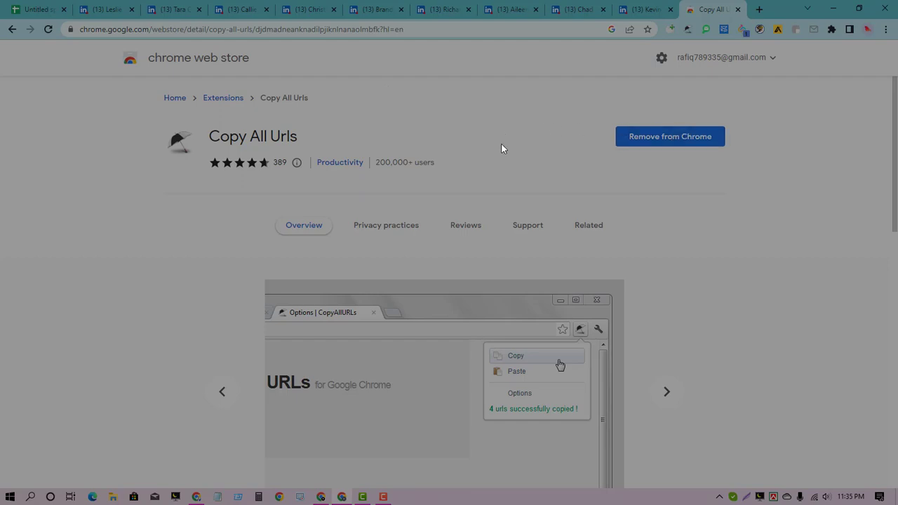
{"action": "left_click", "coordinate": [687, 27]}
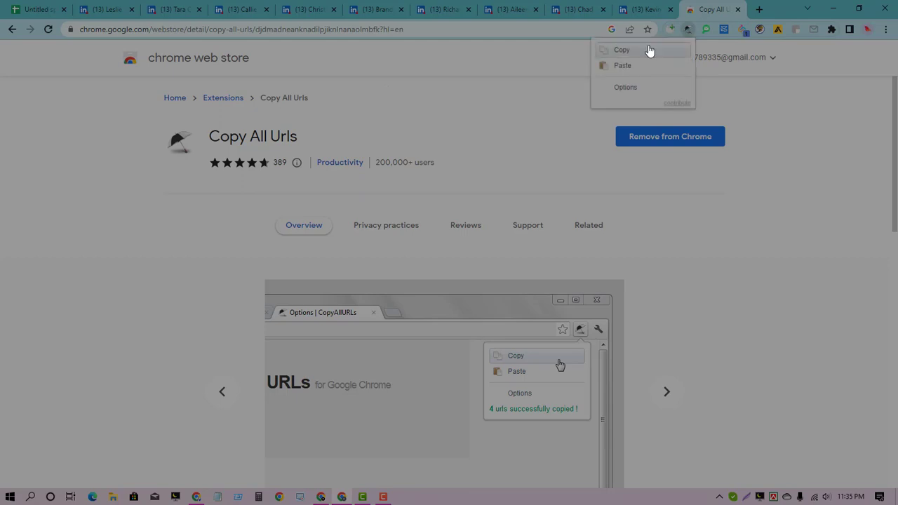
{"action": "left_click", "coordinate": [646, 50]}
Return to the spreadsheet and close all the LinkedIn tabs and the Chrome Web Store tab
{"action": "left_click", "coordinate": [32, 10]}
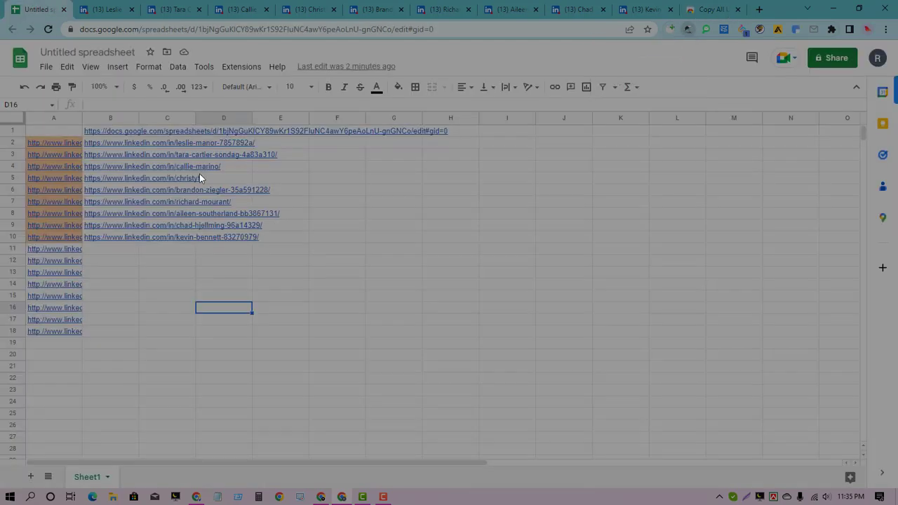
{"action": "left_click", "coordinate": [362, 320]}
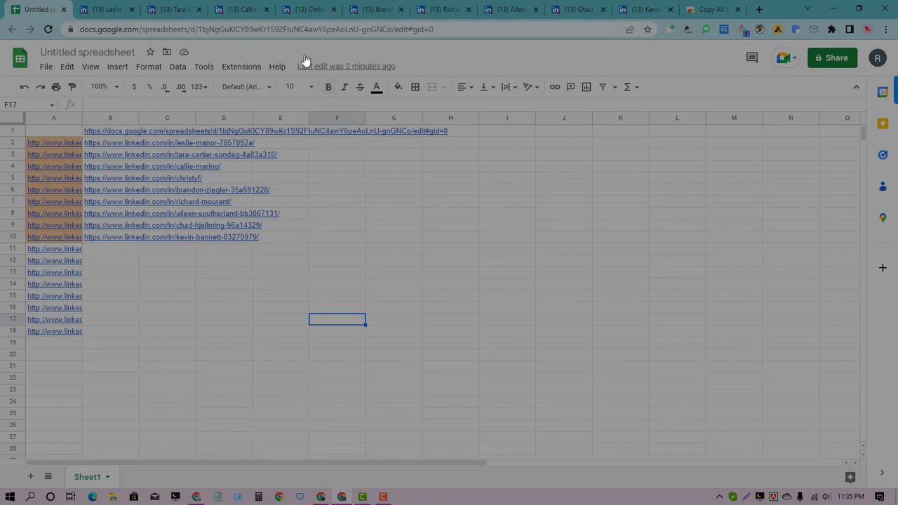
{"action": "left_click", "coordinate": [132, 9]}
{"action": "left_click", "coordinate": [131, 10]}
{"action": "left_click", "coordinate": [132, 9]}
{"action": "left_click", "coordinate": [132, 10]}
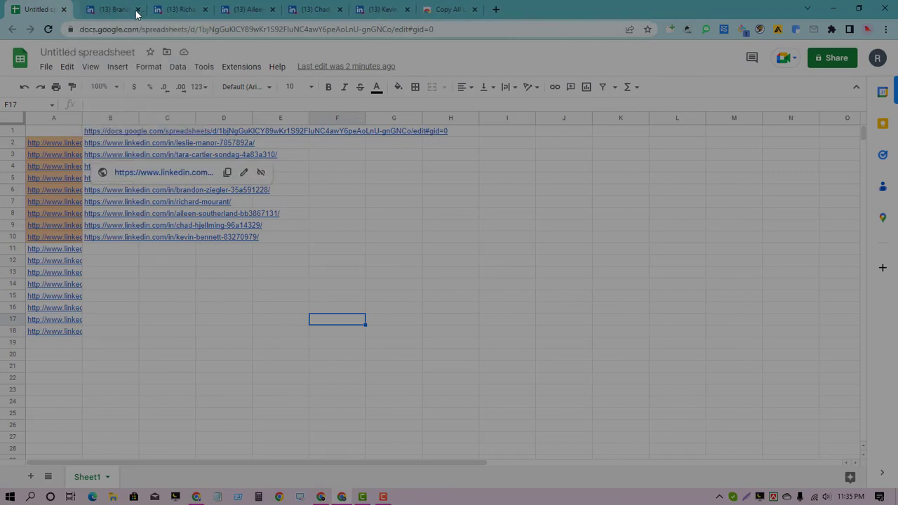
{"action": "left_click", "coordinate": [132, 10]}
{"action": "left_click", "coordinate": [132, 10]}
{"action": "left_click", "coordinate": [132, 10]}
{"action": "left_click", "coordinate": [132, 10]}
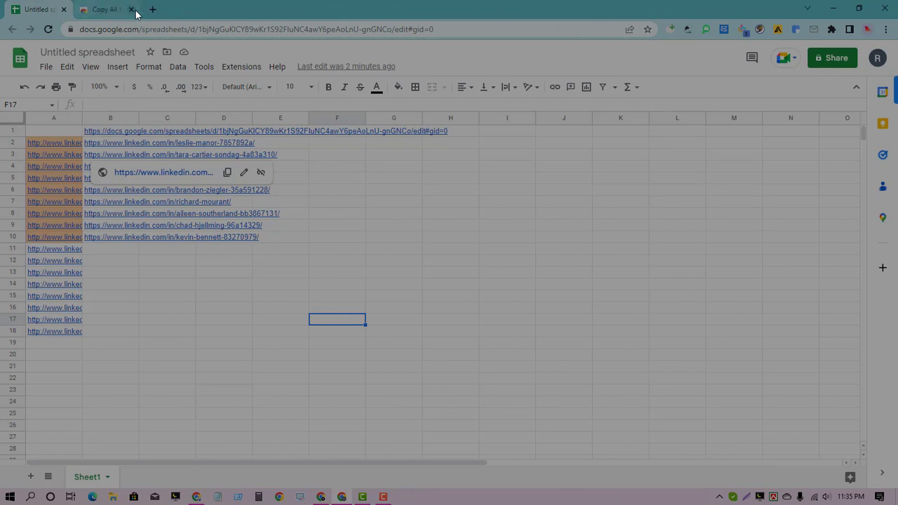
{"action": "left_click", "coordinate": [132, 10]}
Copy the remaining LinkedIn links in cells A11:A18
{"action": "left_click", "coordinate": [212, 356]}
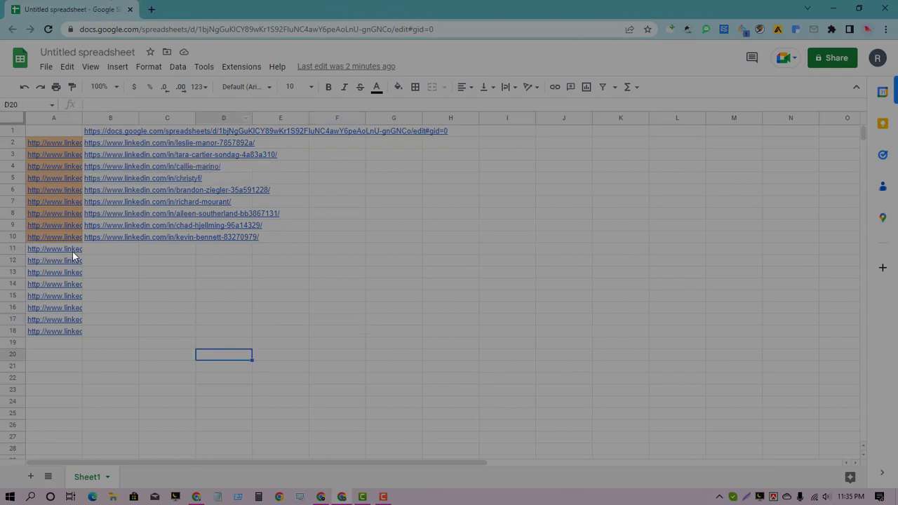
{"action": "left_click_drag", "start_coordinate": [72, 251], "coordinate": [55, 326]}
{"action": "right_click", "coordinate": [52, 324]}
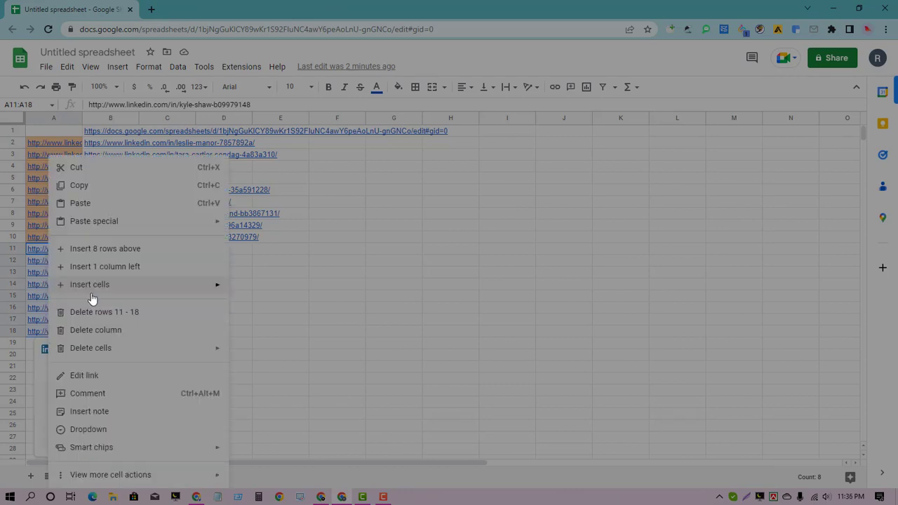
{"action": "left_click", "coordinate": [76, 185]}
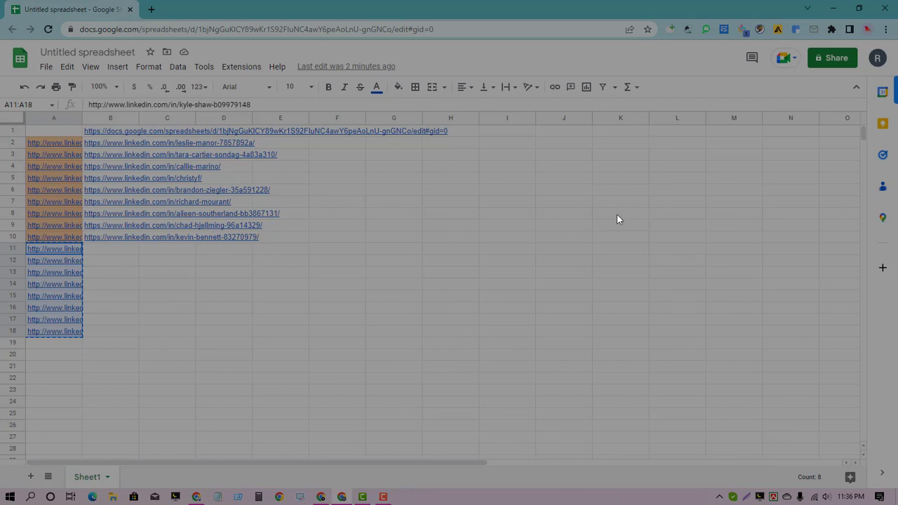
Paste the copied links into the URL-opening extension and open them in new tabs, staying on the spreadsheet
{"action": "left_click", "coordinate": [670, 30]}
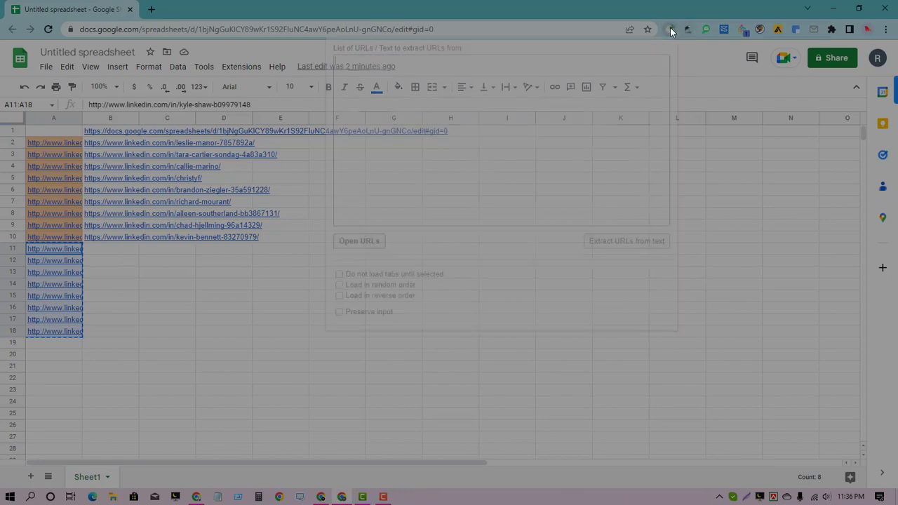
{"action": "right_click", "coordinate": [385, 94]}
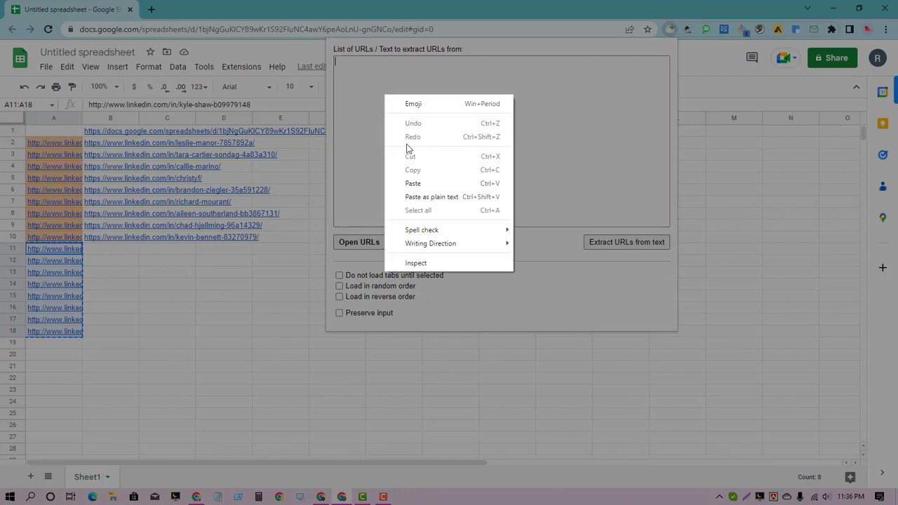
{"action": "left_click", "coordinate": [414, 183]}
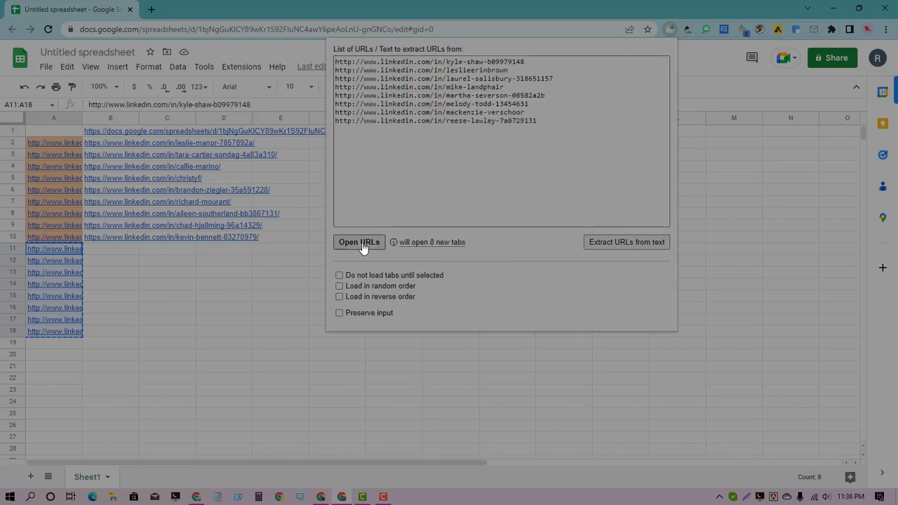
{"action": "left_click", "coordinate": [361, 243]}
{"action": "left_click", "coordinate": [711, 128]}
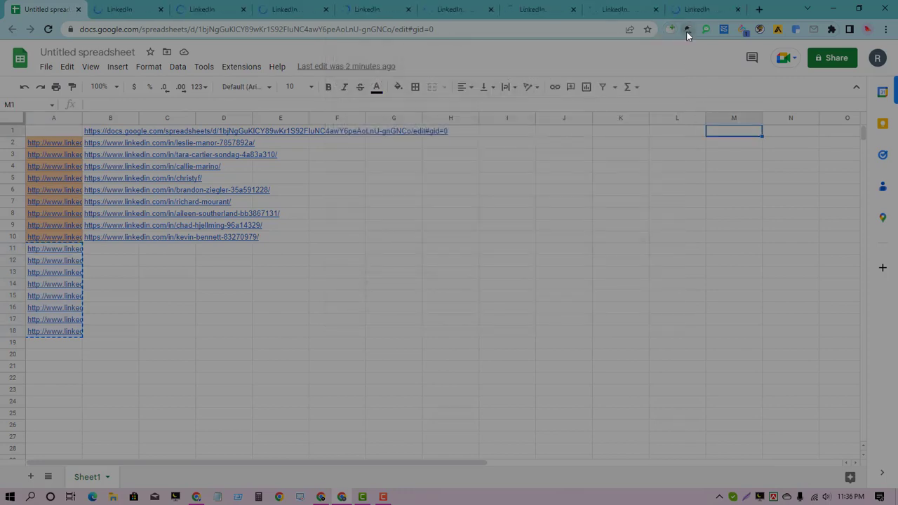
Check the loading of the newly opened LinkedIn profiles by viewing the second and first profile tabs
{"action": "left_click", "coordinate": [686, 31]}
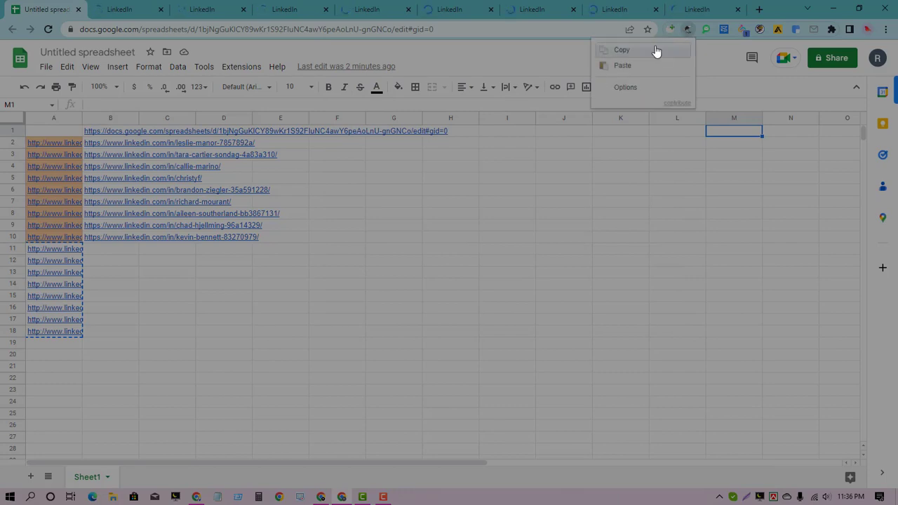
{"action": "left_click", "coordinate": [616, 230]}
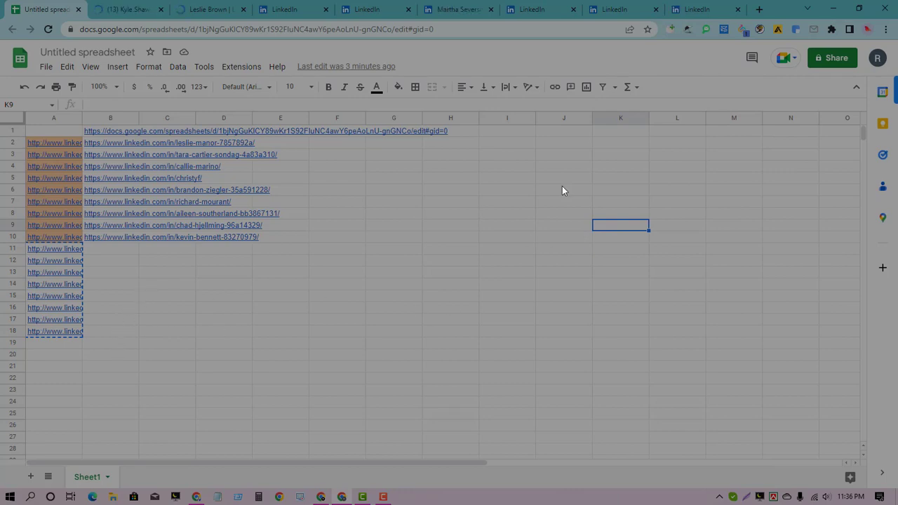
{"action": "left_click", "coordinate": [189, 10]}
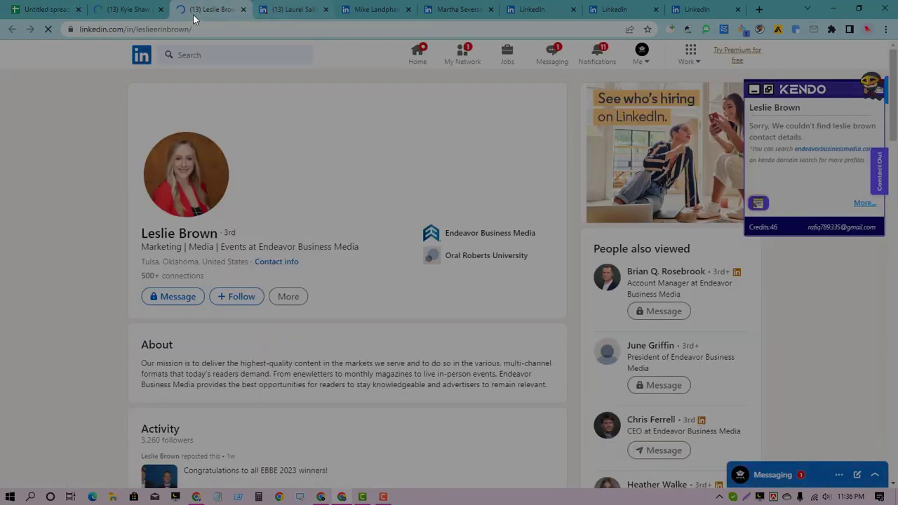
{"action": "left_click", "coordinate": [127, 9]}
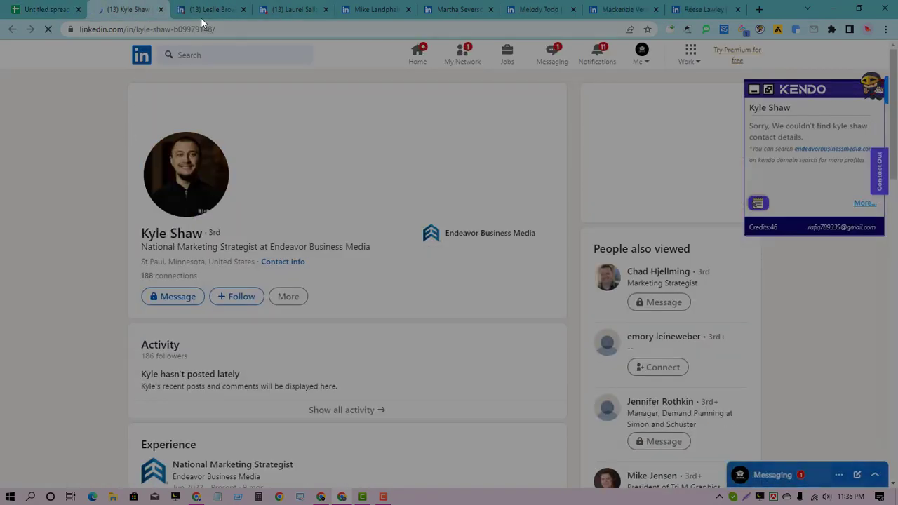
Copy the URLs of all open tabs with the Copy All Urls extension and return to the spreadsheet
{"action": "left_click", "coordinate": [689, 29]}
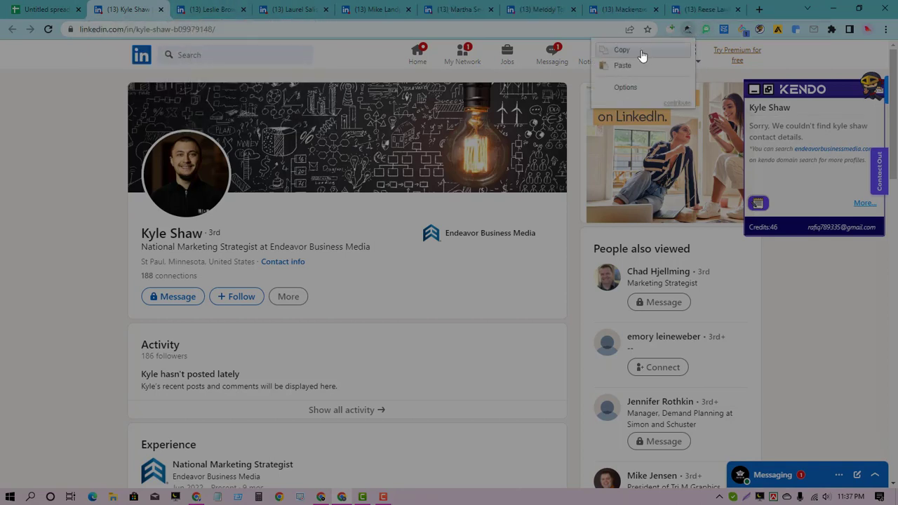
{"action": "left_click", "coordinate": [621, 50]}
{"action": "left_click", "coordinate": [32, 9]}
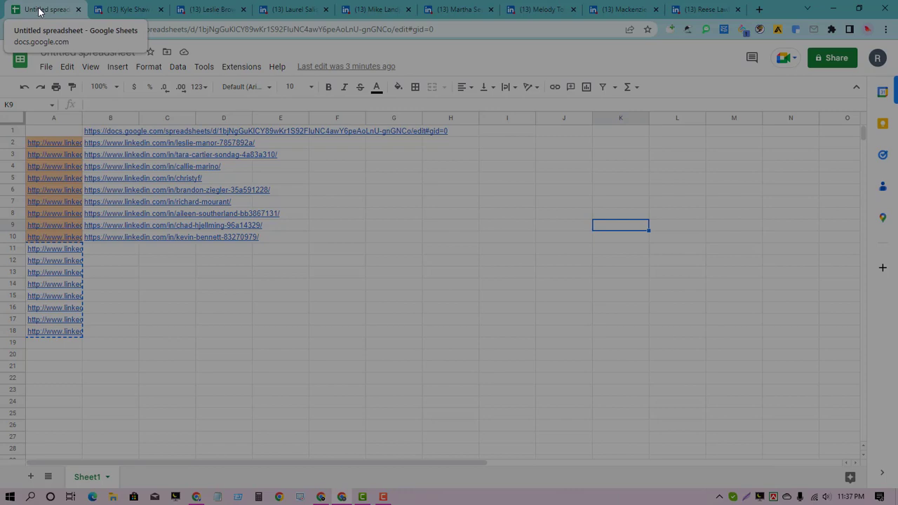
Insert one row above row 11 and paste the copied tab URLs starting at cell B11
{"action": "left_click", "coordinate": [120, 252]}
{"action": "right_click", "coordinate": [120, 251]}
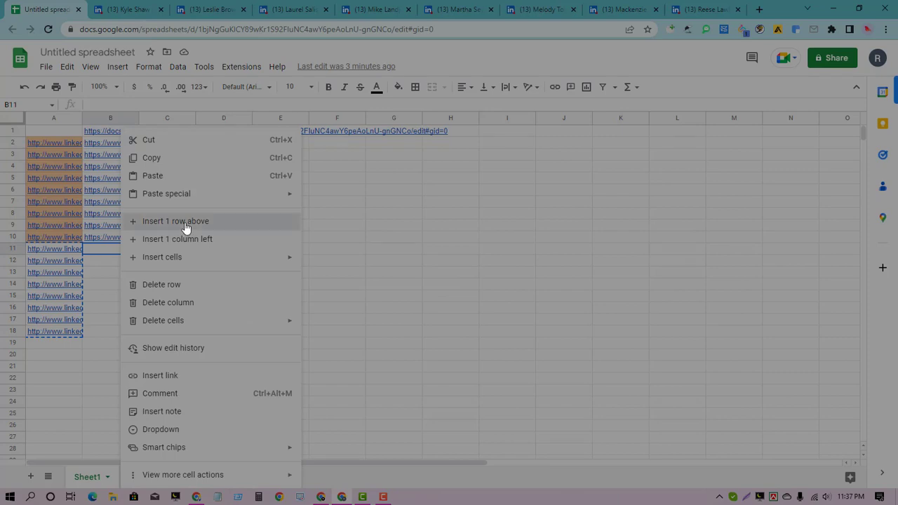
{"action": "left_click", "coordinate": [185, 227]}
{"action": "right_click", "coordinate": [111, 253]}
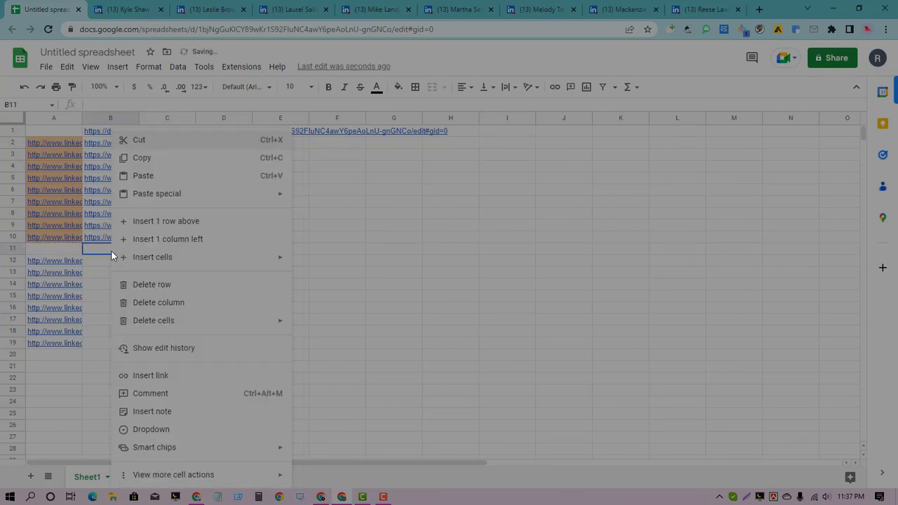
{"action": "mouse_move", "coordinate": [157, 198]}
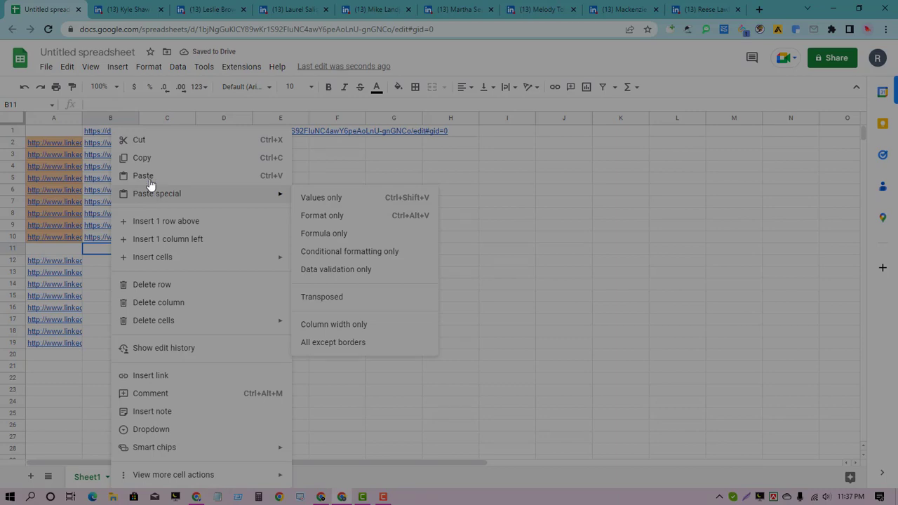
{"action": "left_click", "coordinate": [143, 175]}
{"action": "left_click", "coordinate": [130, 378]}
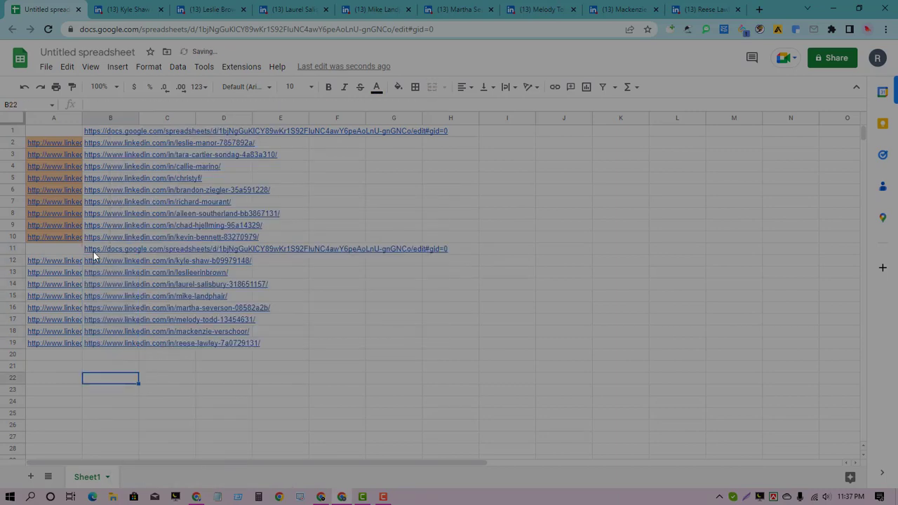
Delete rows 11 and 1, which contain the spreadsheet's own URL in column B
{"action": "mouse_move", "coordinate": [114, 250]}
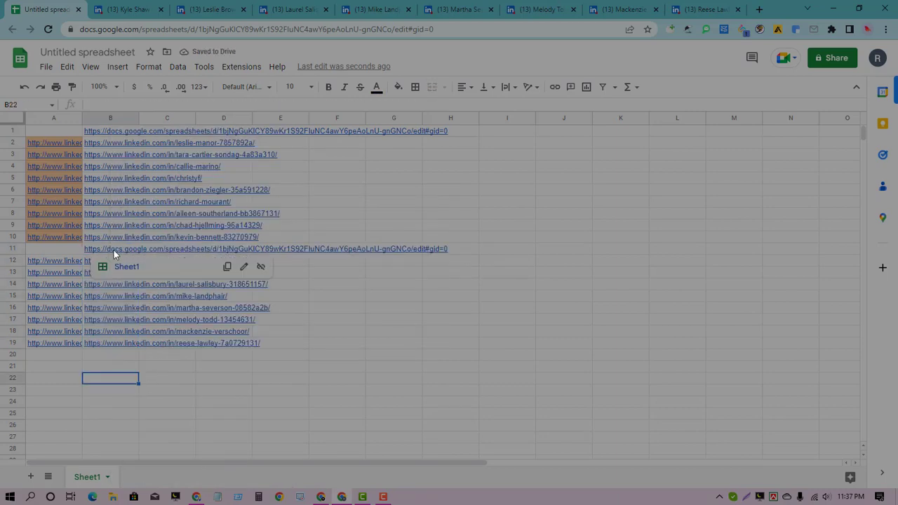
{"action": "right_click", "coordinate": [46, 247]}
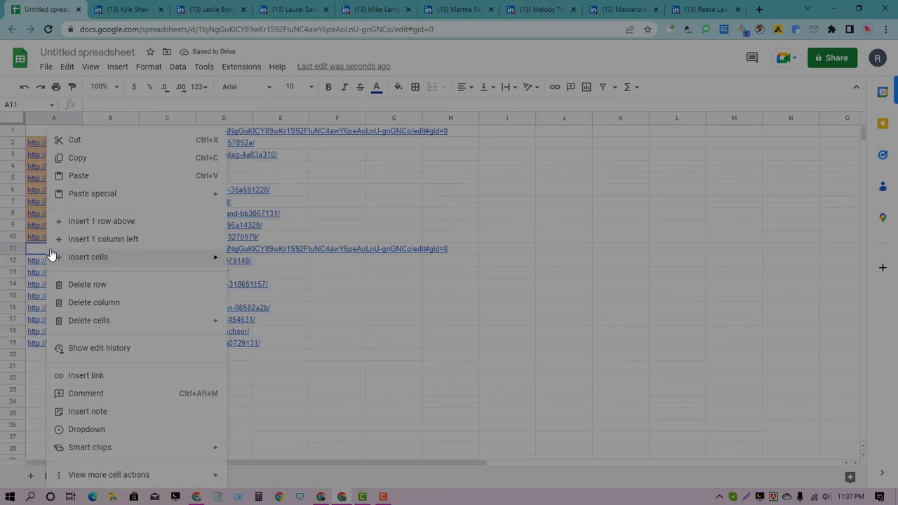
{"action": "left_click", "coordinate": [103, 285]}
{"action": "left_click", "coordinate": [261, 391]}
{"action": "right_click", "coordinate": [150, 131]}
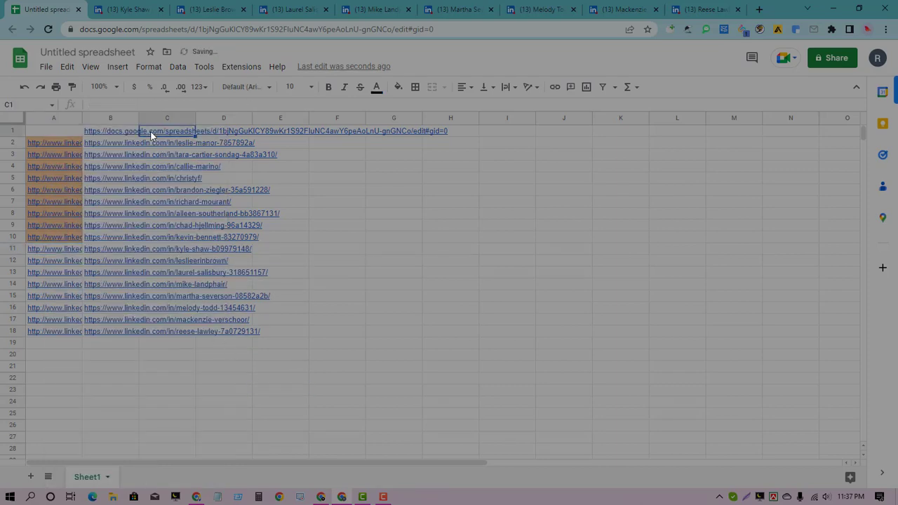
{"action": "left_click", "coordinate": [219, 288]}
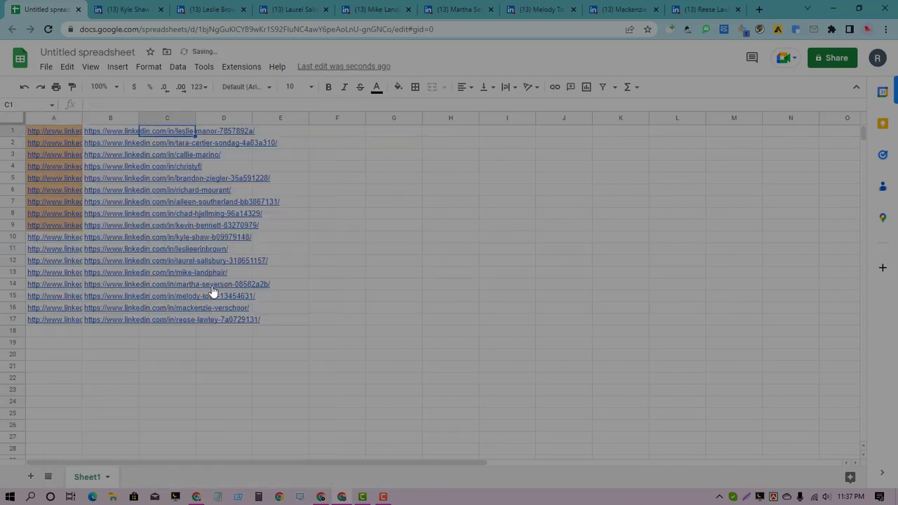
{"action": "left_click", "coordinate": [192, 401]}
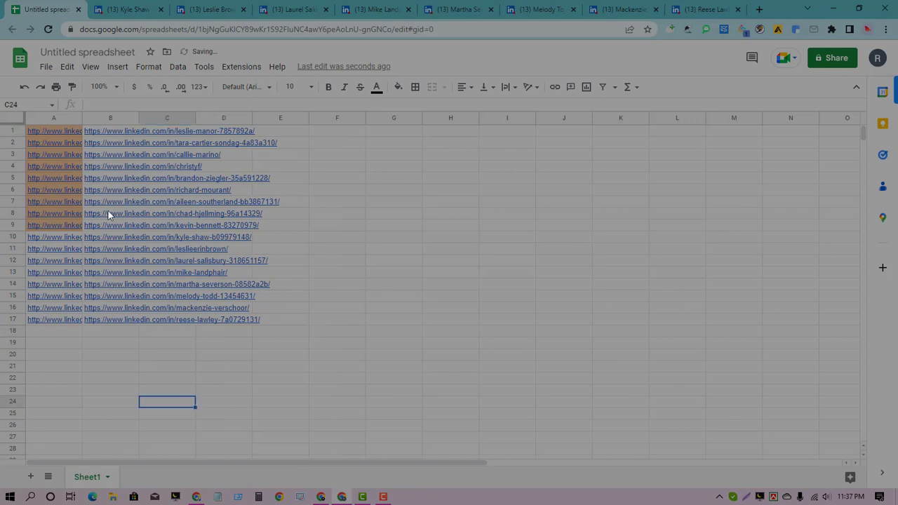